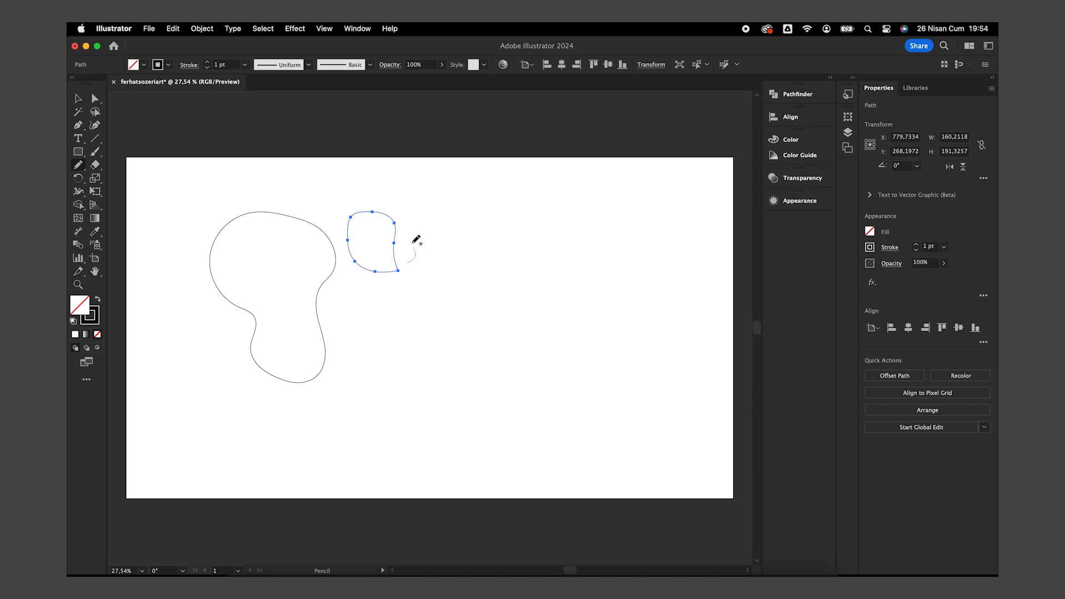
Step: Draw six closed freeform blobs with the Pencil tool: narrow and oval ones near the existing shapes, larger bent ones below them
mouse_move(428, 224)
left_mouse_down()
mouse_move(442, 285)
mouse_move(414, 266)
mouse_move(413, 239)
left_mouse_up()
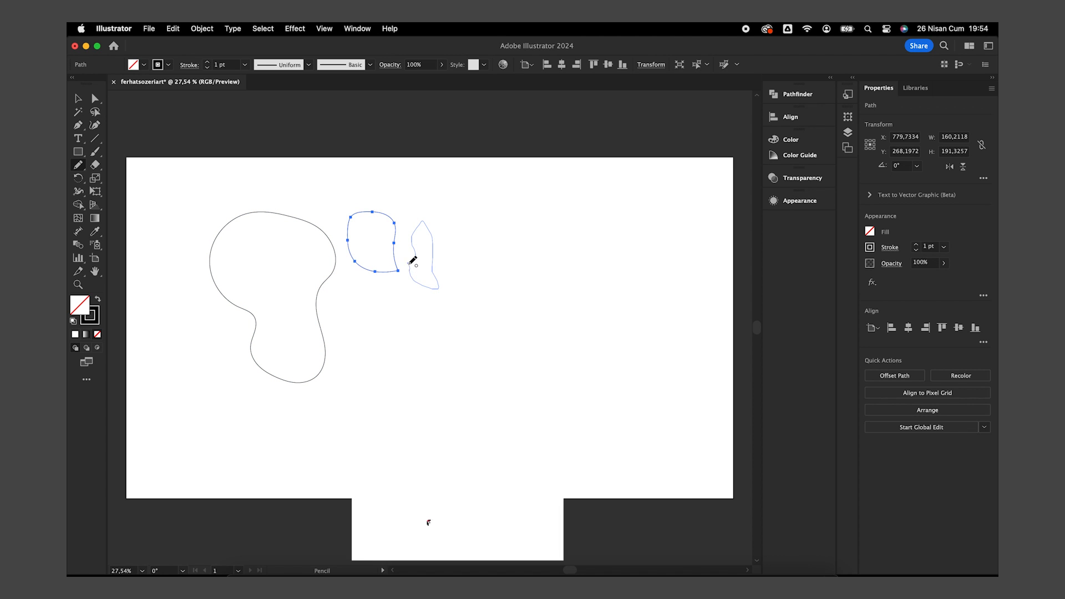
mouse_move(349, 288)
left_mouse_down()
mouse_move(366, 311)
mouse_move(352, 283)
mouse_move(341, 292)
left_mouse_up()
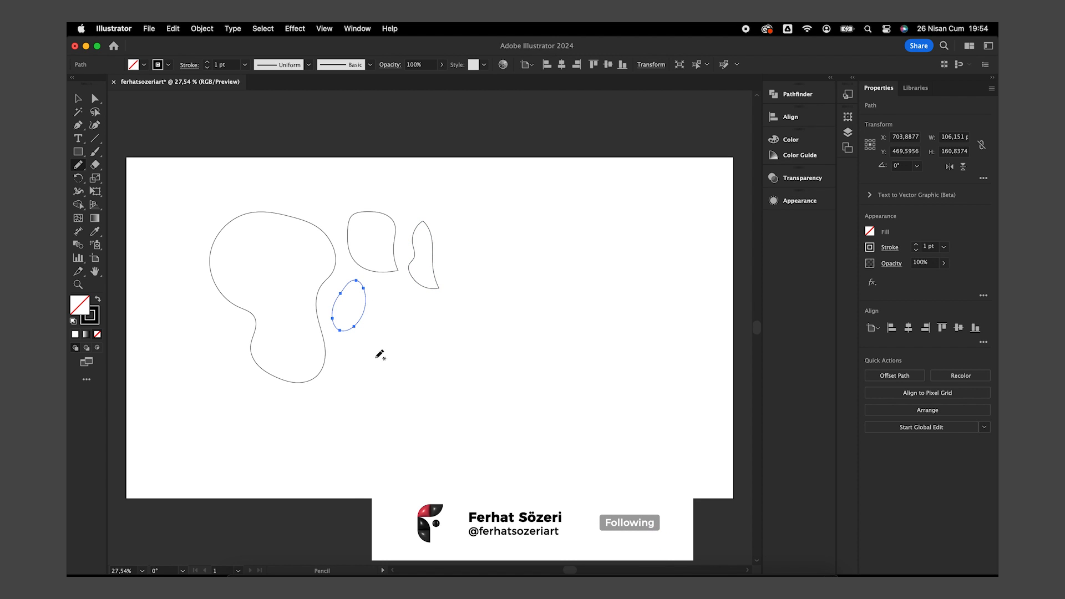
mouse_move(368, 357)
left_mouse_down()
mouse_move(346, 402)
mouse_move(292, 425)
mouse_move(337, 435)
mouse_move(396, 367)
mouse_move(365, 353)
mouse_move(375, 357)
left_mouse_up()
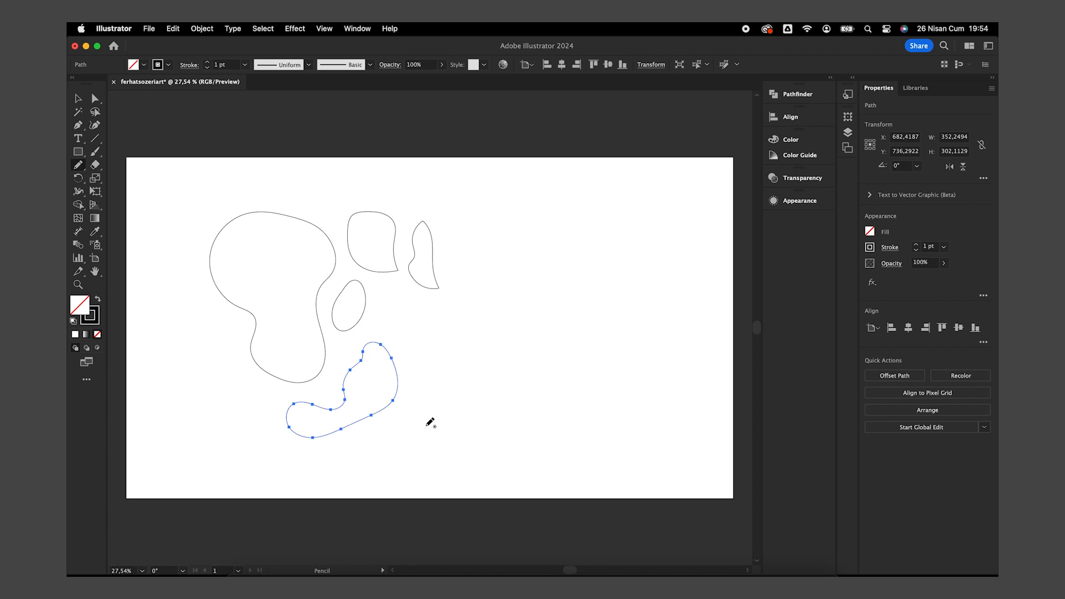
left_click_drag(426, 425, 453, 375)
mouse_move(457, 335)
left_mouse_down()
mouse_move(482, 294)
mouse_move(508, 340)
mouse_move(509, 401)
mouse_move(430, 465)
mouse_move(390, 429)
mouse_move(426, 423)
left_mouse_up()
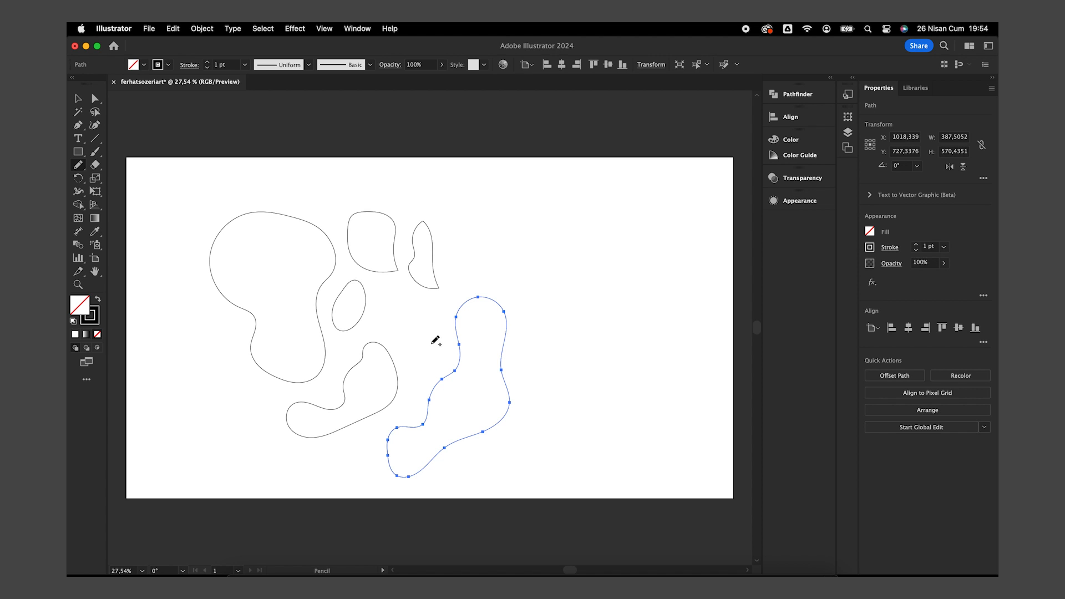
mouse_move(433, 342)
left_mouse_down()
mouse_move(430, 306)
mouse_move(420, 335)
mouse_move(439, 332)
left_mouse_up()
mouse_move(383, 311)
left_mouse_down()
mouse_move(416, 368)
mouse_move(405, 303)
mouse_move(395, 287)
mouse_move(383, 295)
left_mouse_up()
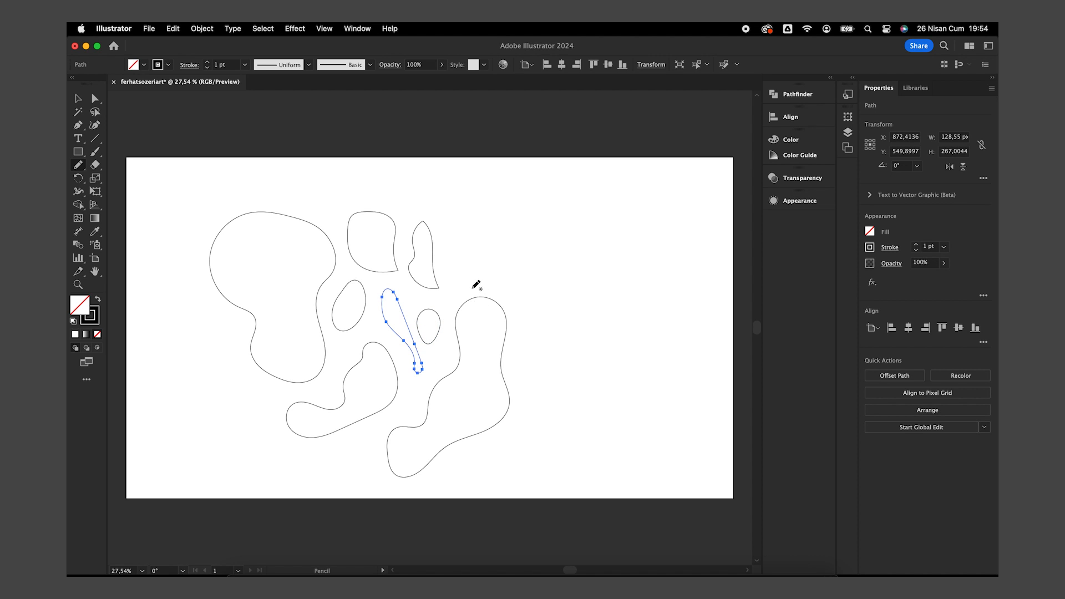
Step: Rotate all the drawn shapes together about 18° counterclockwise and nudge them slightly up within the artboard
key("v")
left_click_drag(496, 186, 252, 468)
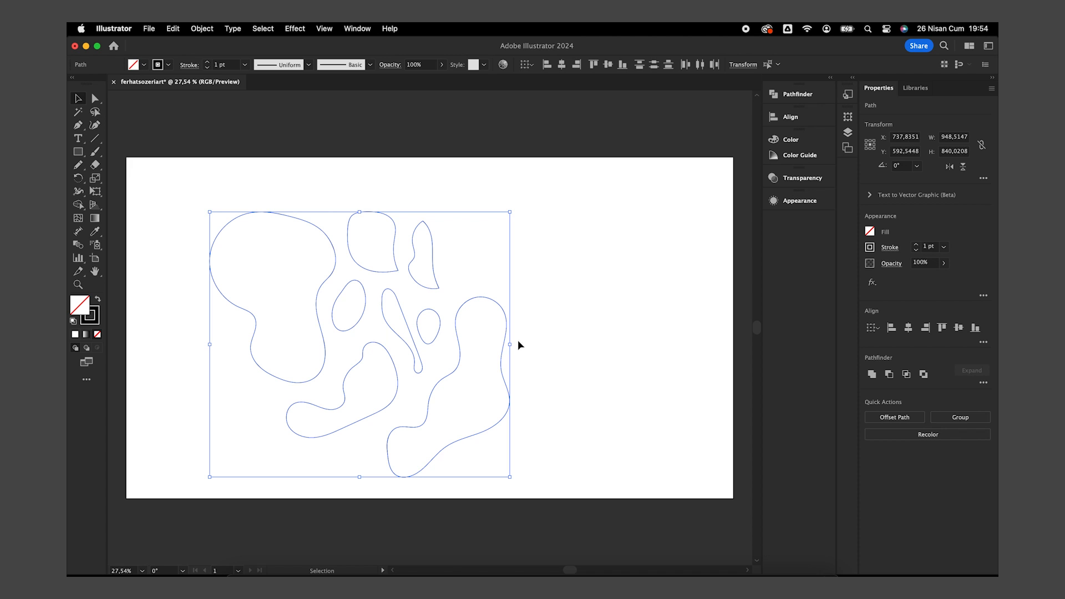
left_click_drag(518, 342, 514, 290)
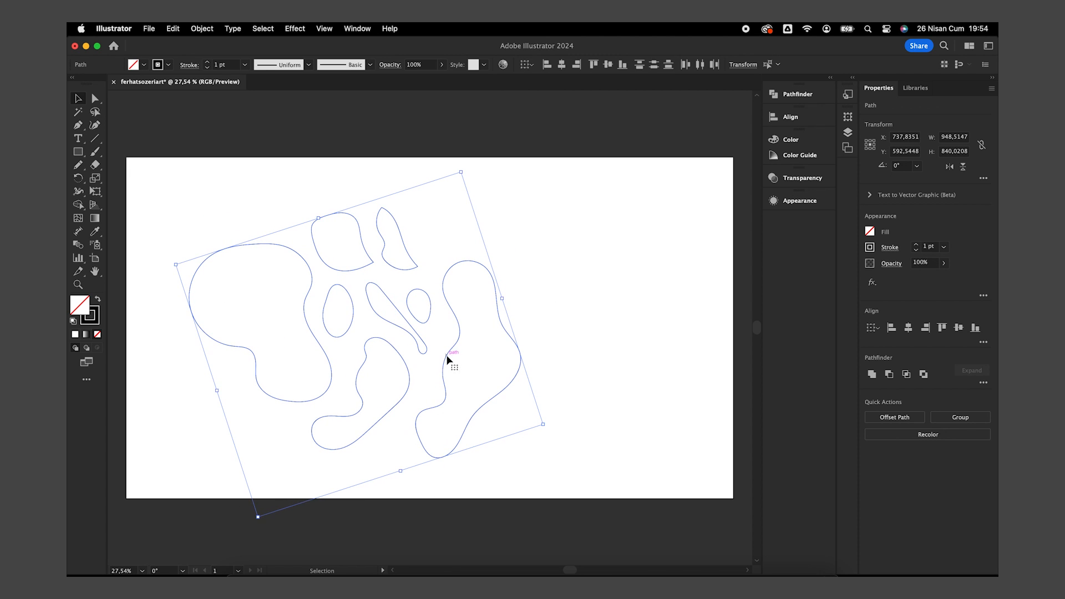
mouse_move(448, 360)
left_mouse_down()
mouse_move(449, 340)
mouse_move(451, 350)
left_mouse_up()
Step: Draw another rounded closed shape with the Pencil tool beside the narrow shape in the upper row
left_click(193, 208)
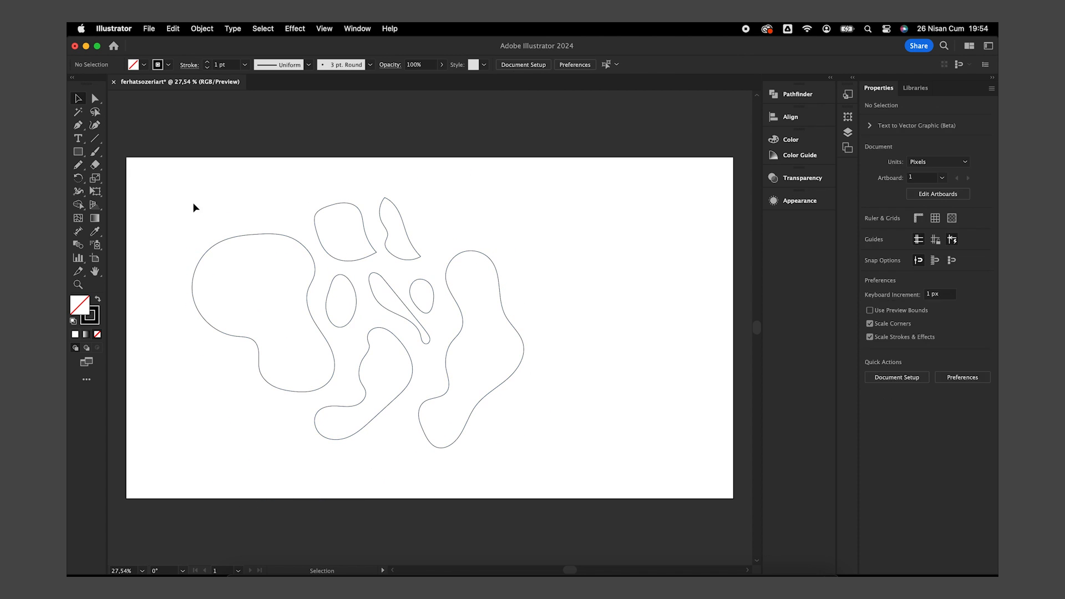
left_click(78, 164)
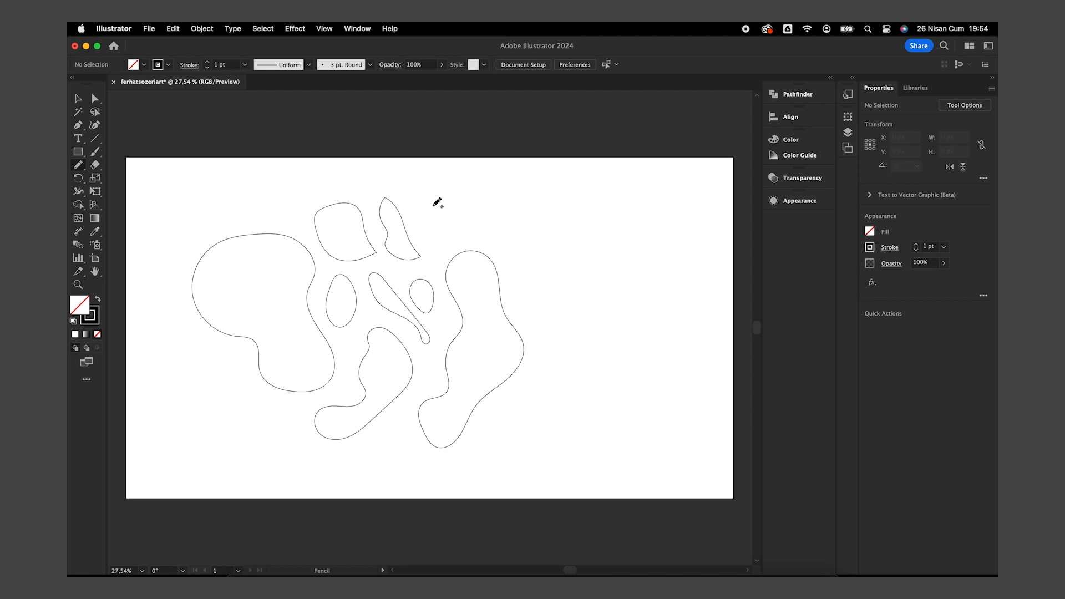
mouse_move(427, 219)
left_mouse_down()
mouse_move(465, 236)
mouse_move(465, 200)
mouse_move(434, 187)
mouse_move(428, 203)
left_mouse_up()
Step: Smooth the paths of all the shapes to 67%
key("v")
key("super+a")
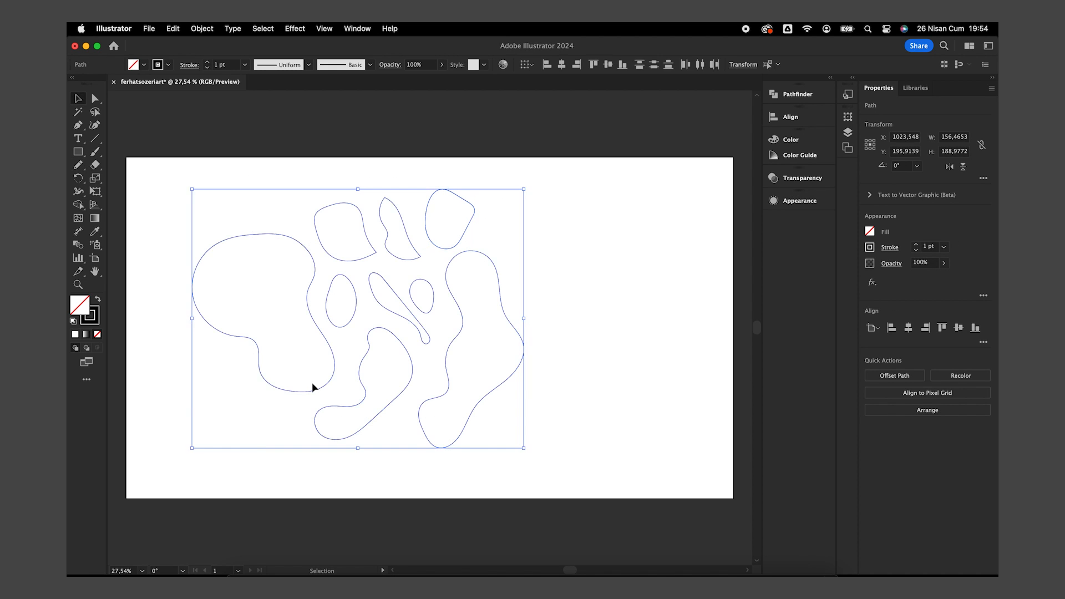
right_click(304, 336)
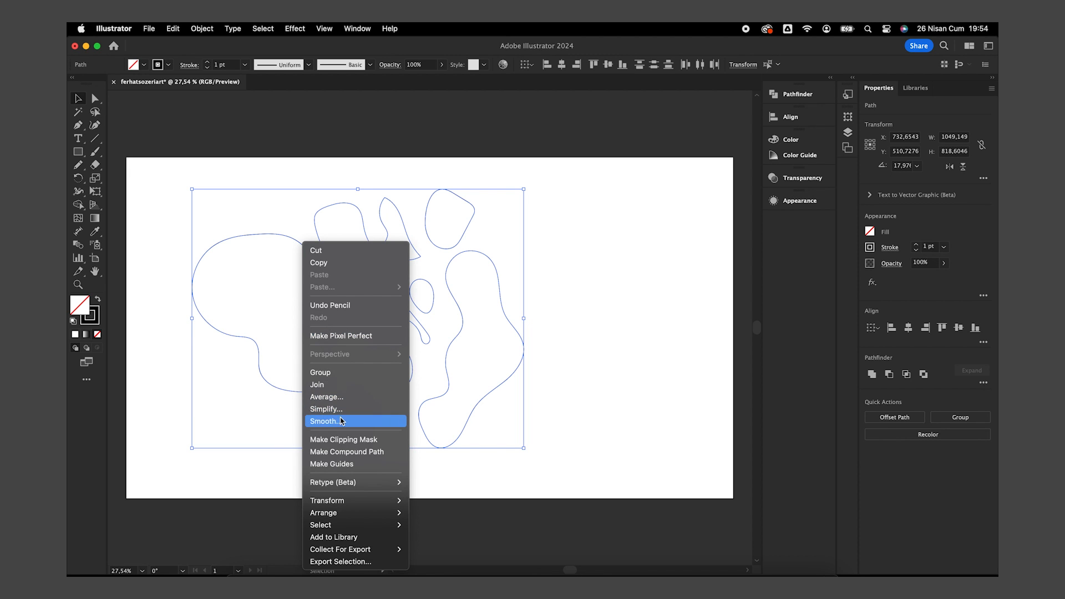
left_click(352, 422)
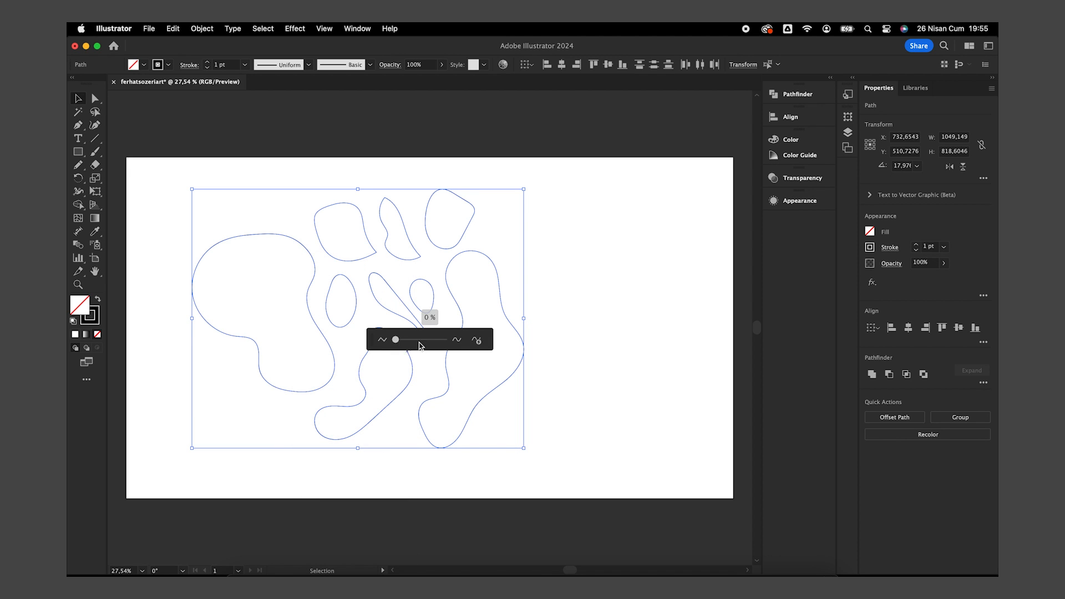
left_click_drag(422, 343, 419, 343)
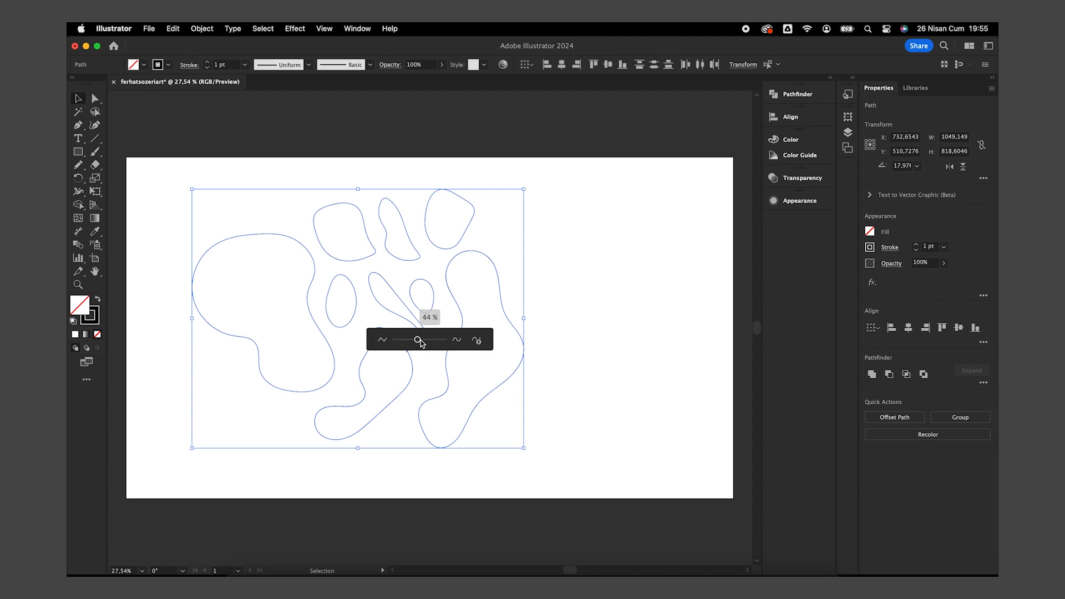
left_click_drag(432, 344, 434, 345)
left_click(435, 344)
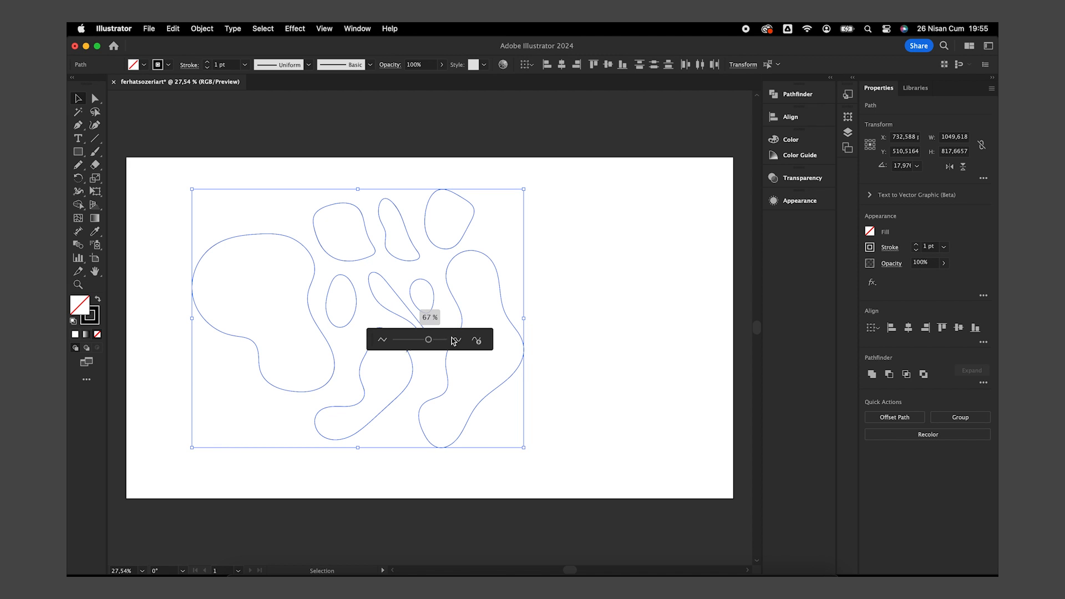
left_click(604, 284)
Step: Give all the shapes a light gray d3d3d3 fill with no stroke
left_click_drag(571, 447, 169, 279)
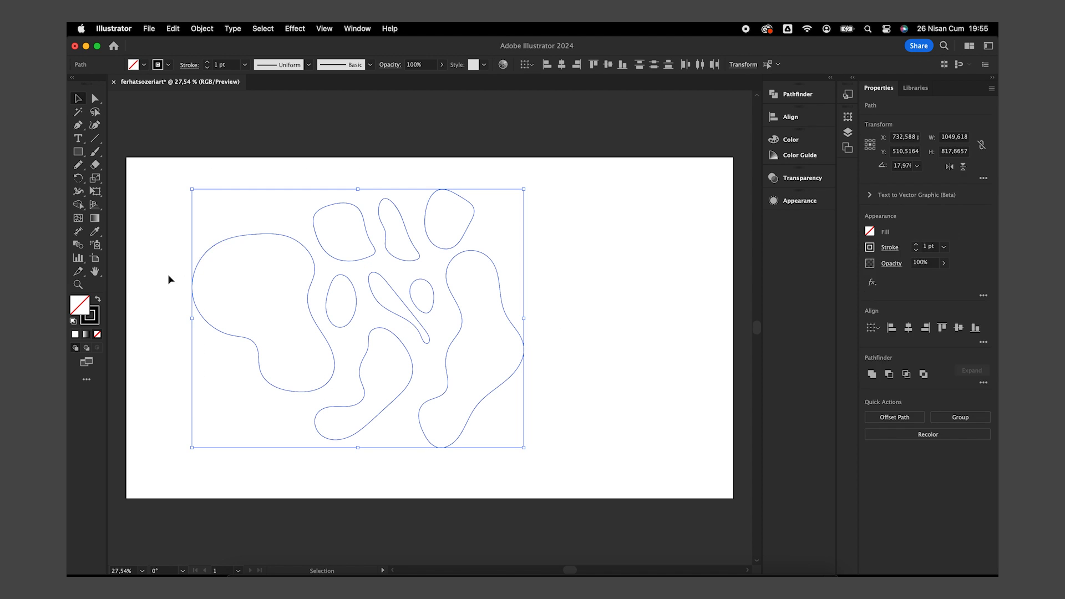
left_click(98, 300)
double_click(90, 312)
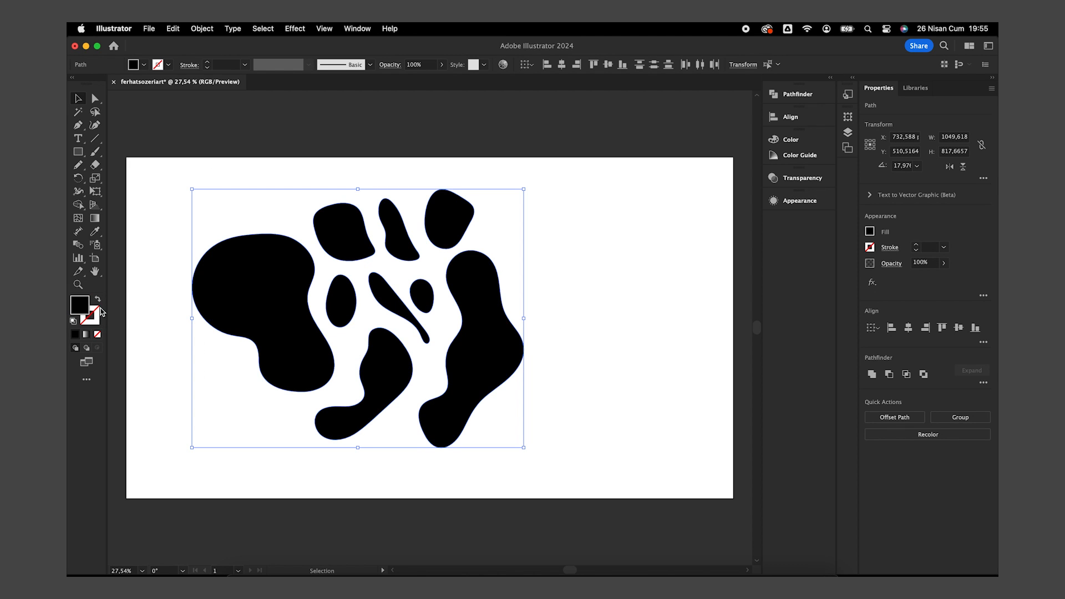
type("d3d3d3")
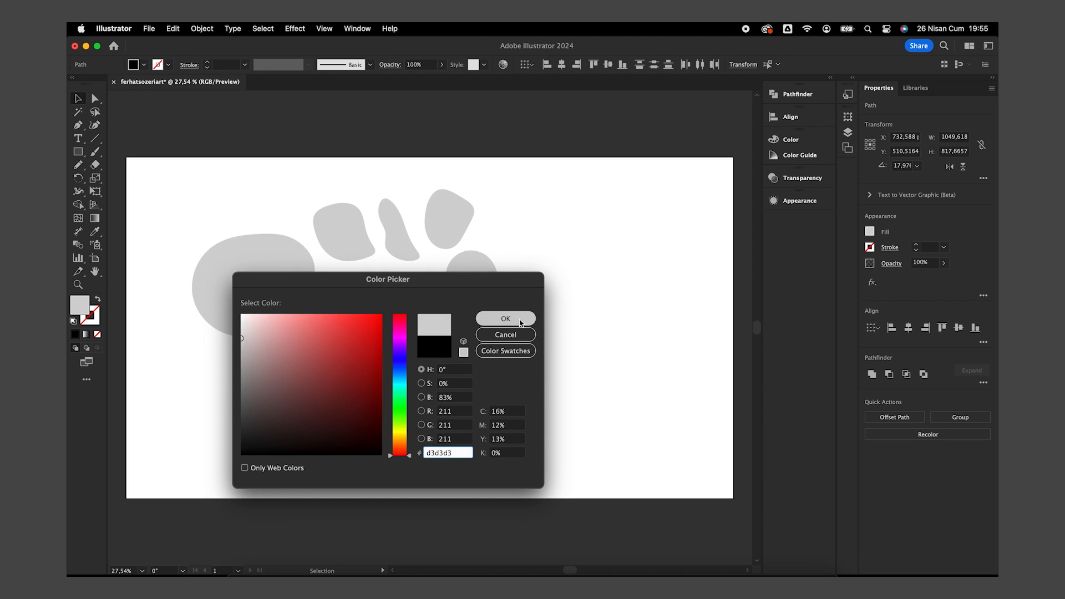
left_click(532, 321)
Step: Move the shapes toward the artboard's left side, group them, and scale the group down proportionally to about 976 px wide
left_click_drag(458, 350, 452, 331)
right_click(452, 332)
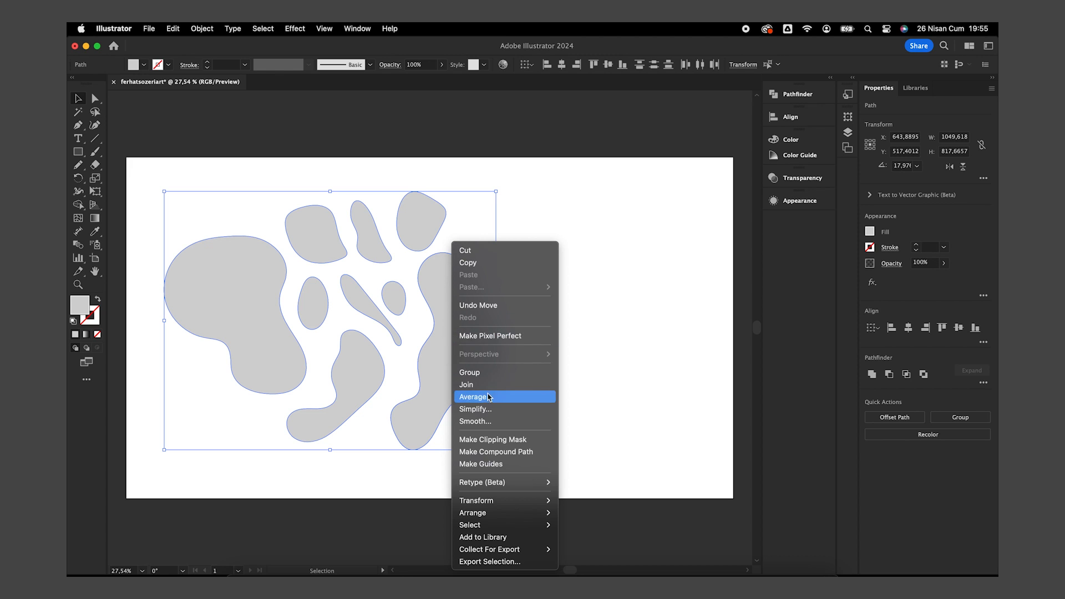
left_click(499, 375)
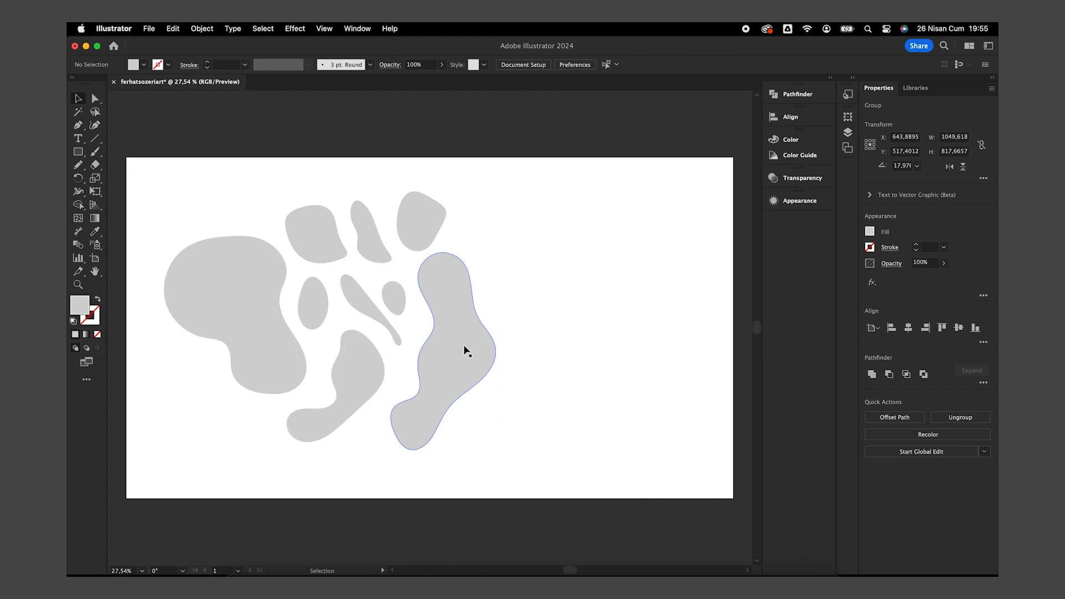
left_click_drag(496, 320, 472, 320, "shift")
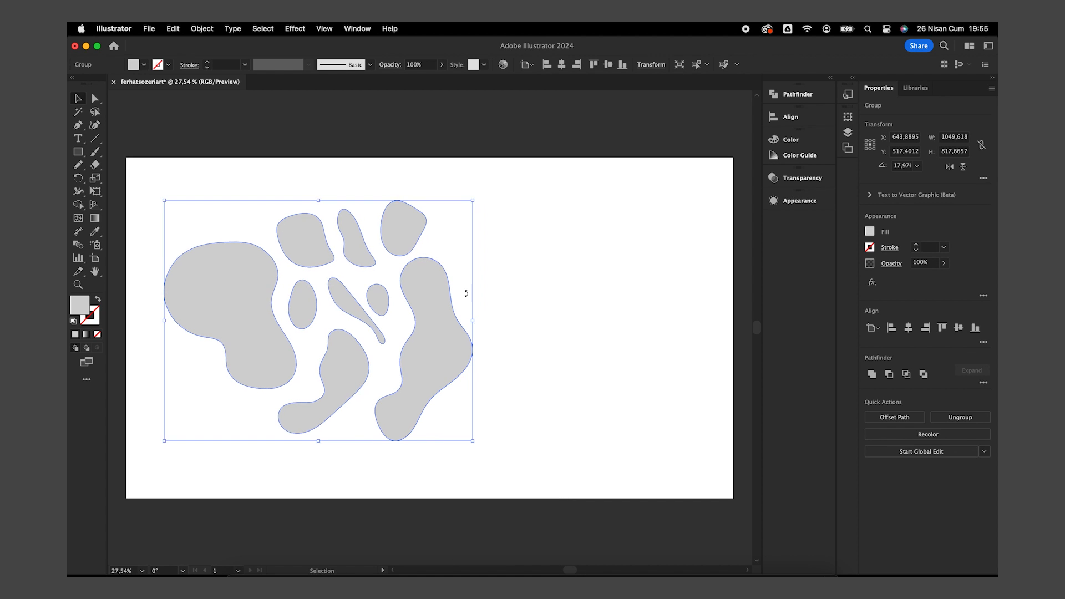
Step: Apply the 3D Inflate effect to the group on both sides and rotate it to about 54° in X and -16° in Y
left_click(302, 32)
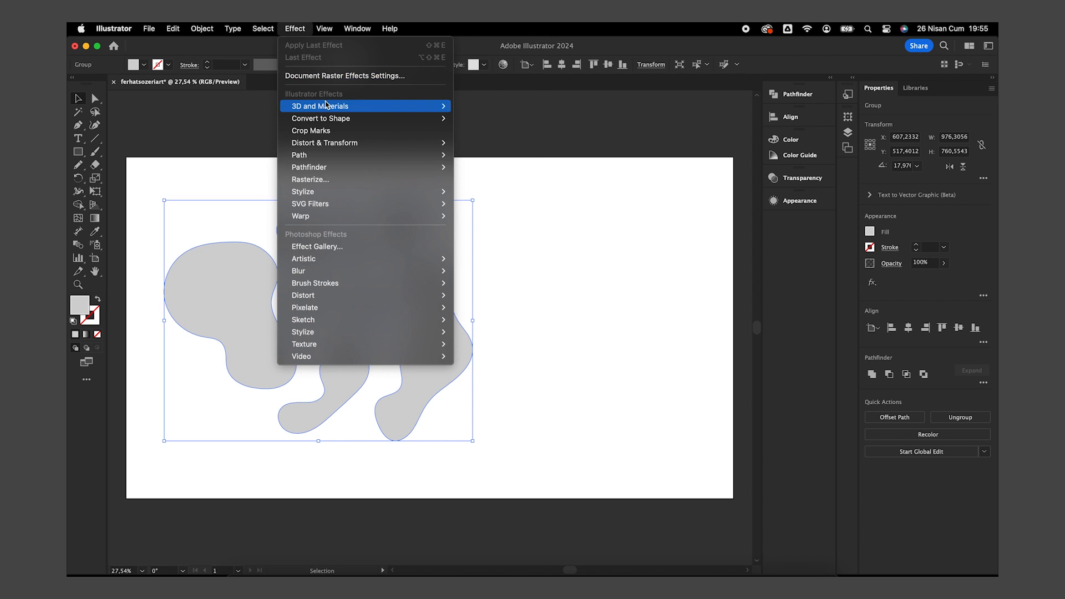
mouse_move(422, 106)
left_click(485, 134)
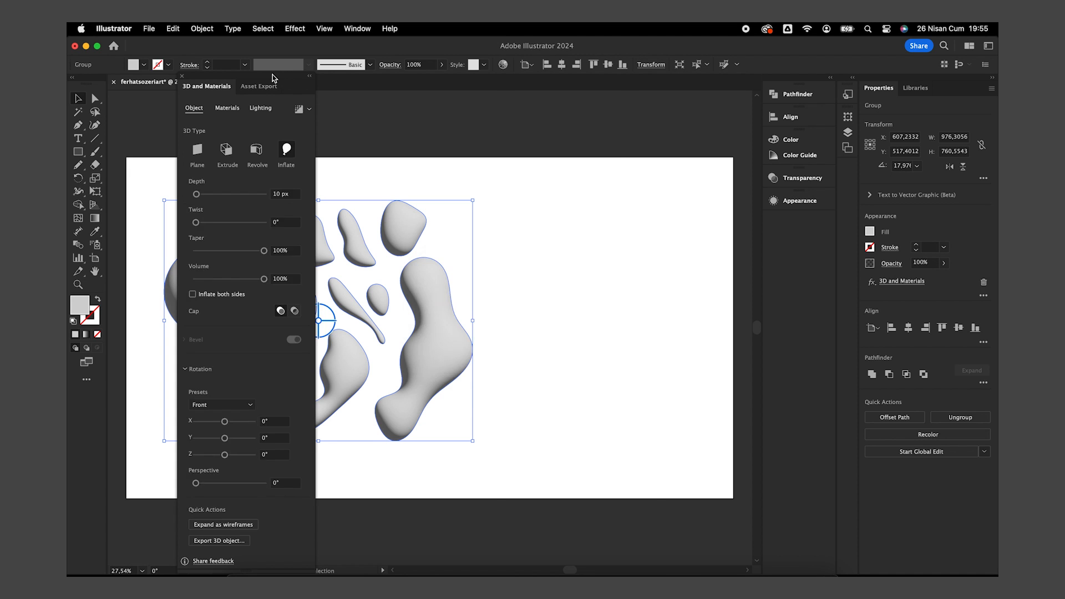
left_click_drag(272, 77, 648, 93)
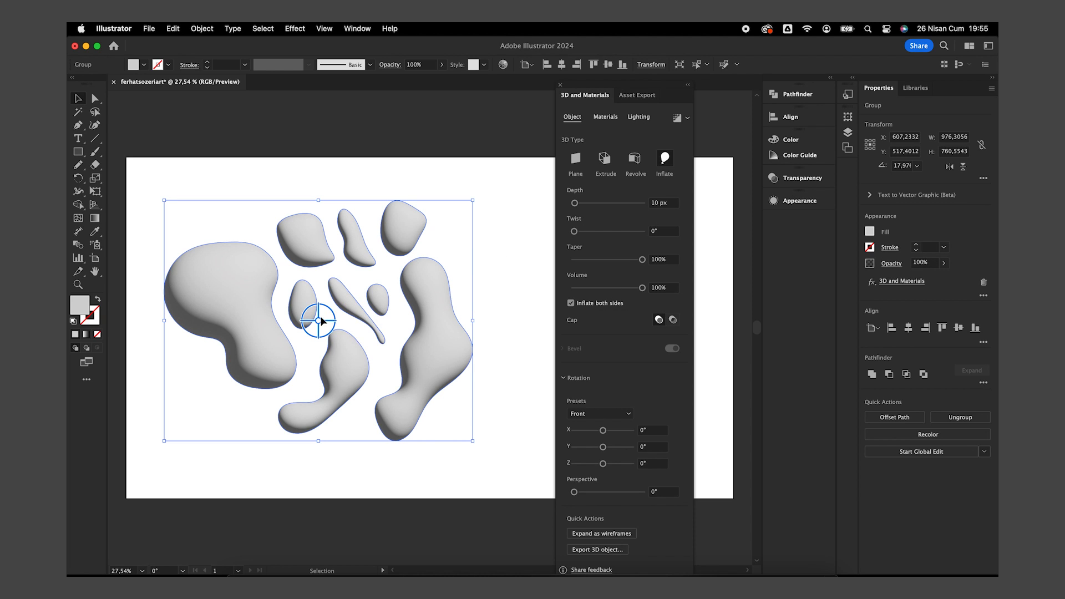
left_click_drag(319, 321, 346, 293)
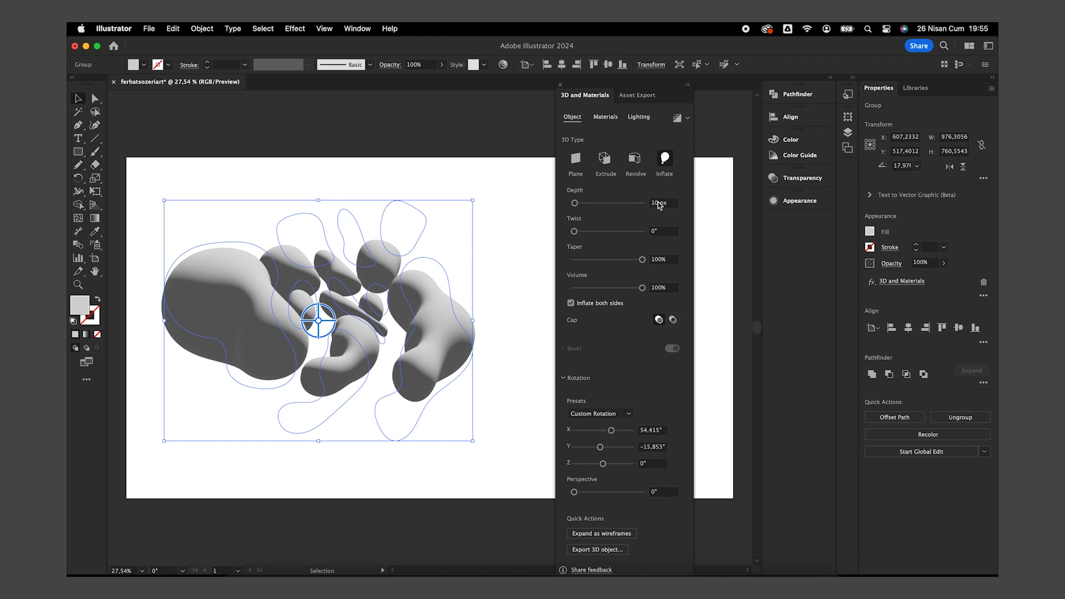
Step: Set the inflated group's depth to 5 px and its volume to 91%
left_click(654, 203)
type("5")
left_click(650, 232)
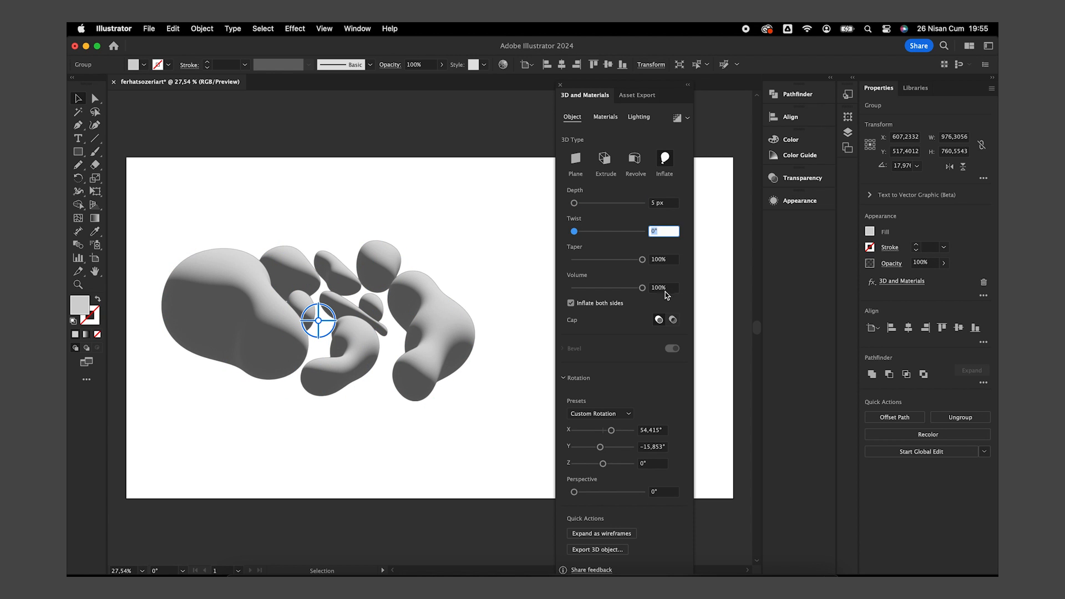
left_click_drag(642, 289, 636, 292)
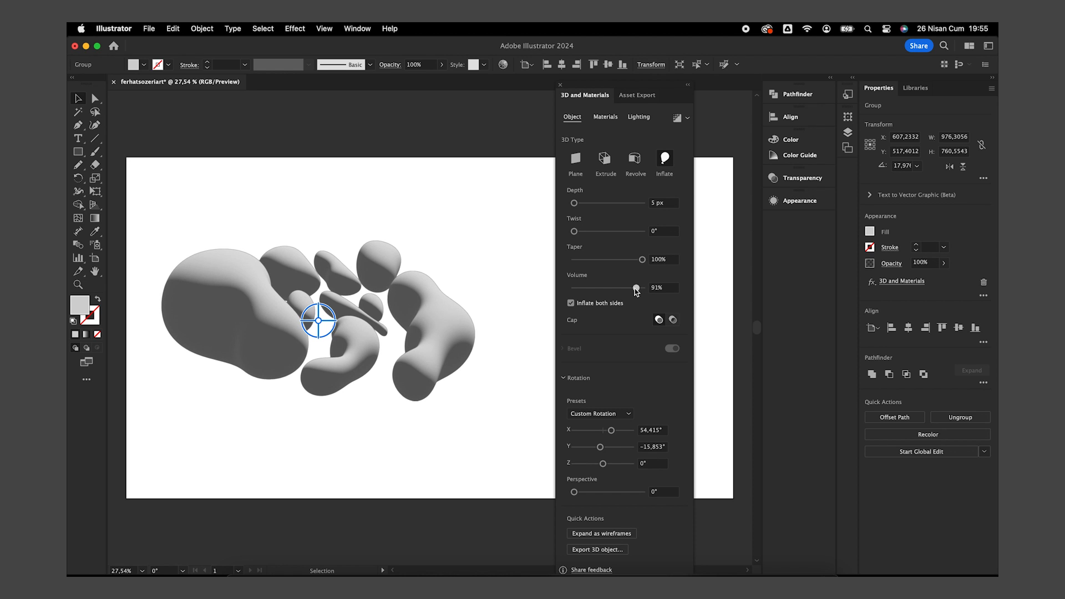
left_click(506, 335)
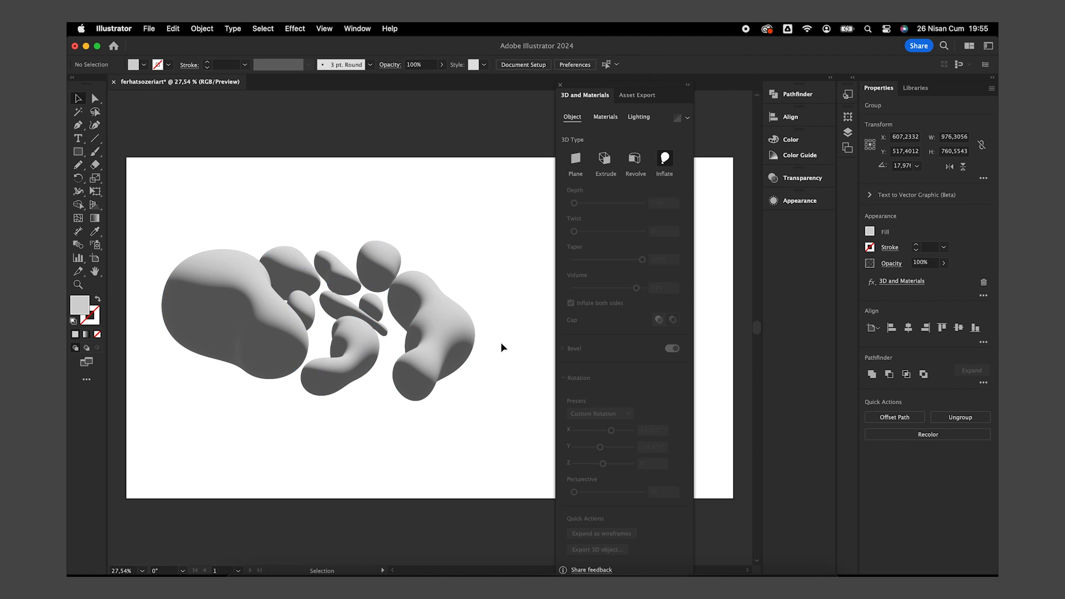
left_click(453, 338)
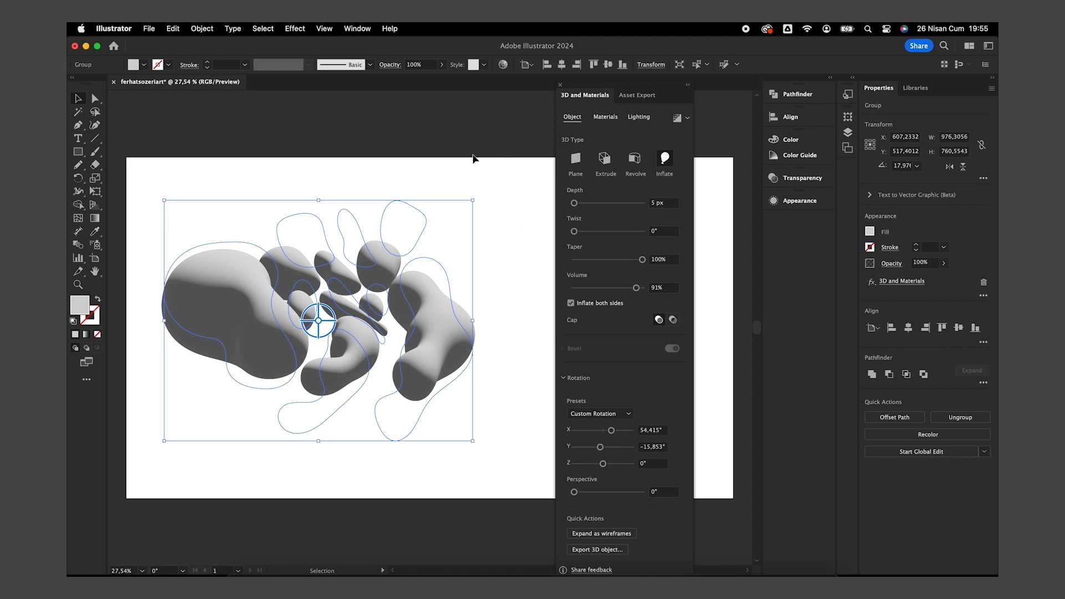
Step: Add the inflated group as an export asset and choose OBJ as its export format
left_click(356, 29)
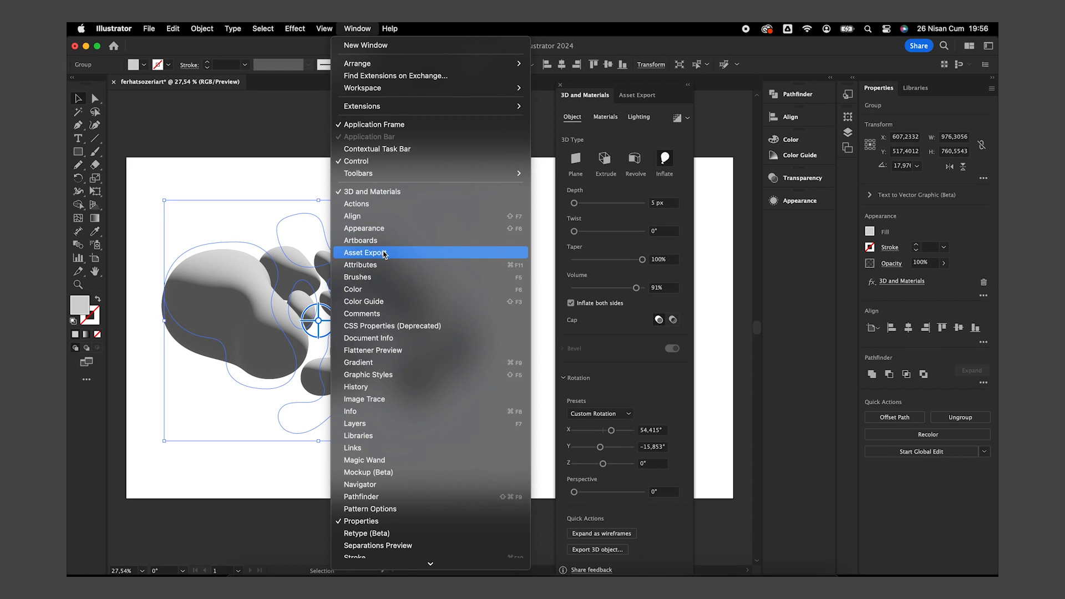
left_click(648, 97)
left_click(648, 97)
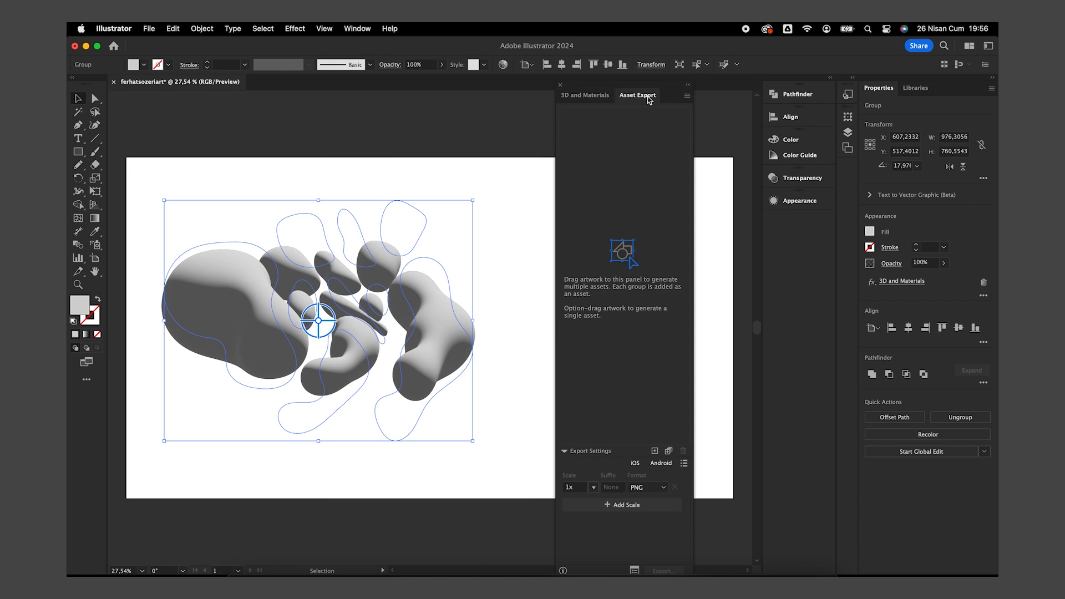
left_click_drag(444, 322, 622, 262)
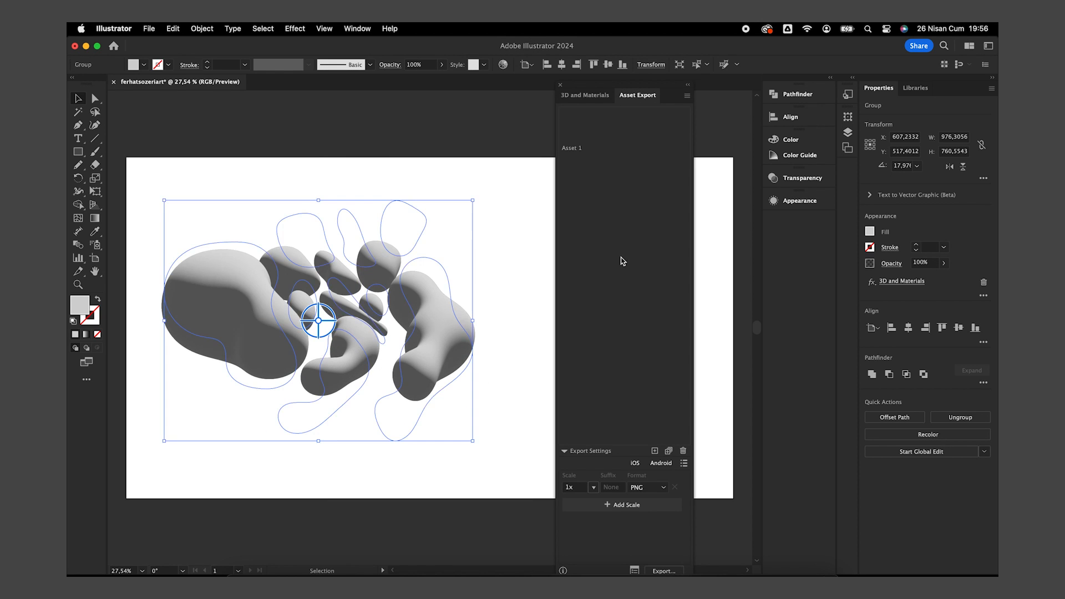
left_click(653, 486)
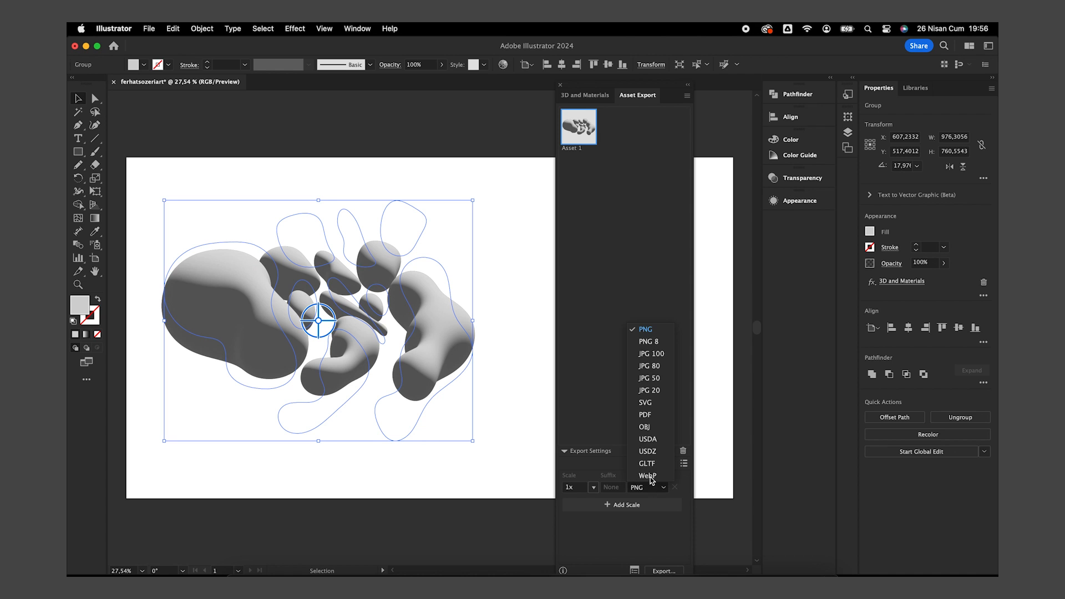
left_click(644, 426)
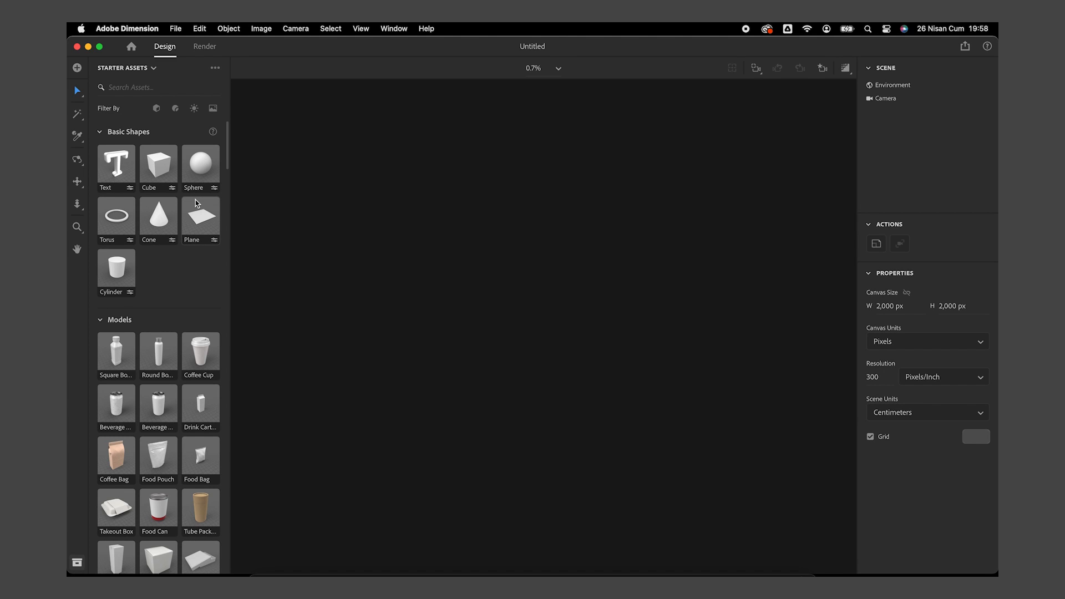
left_click_drag(195, 203, 490, 259)
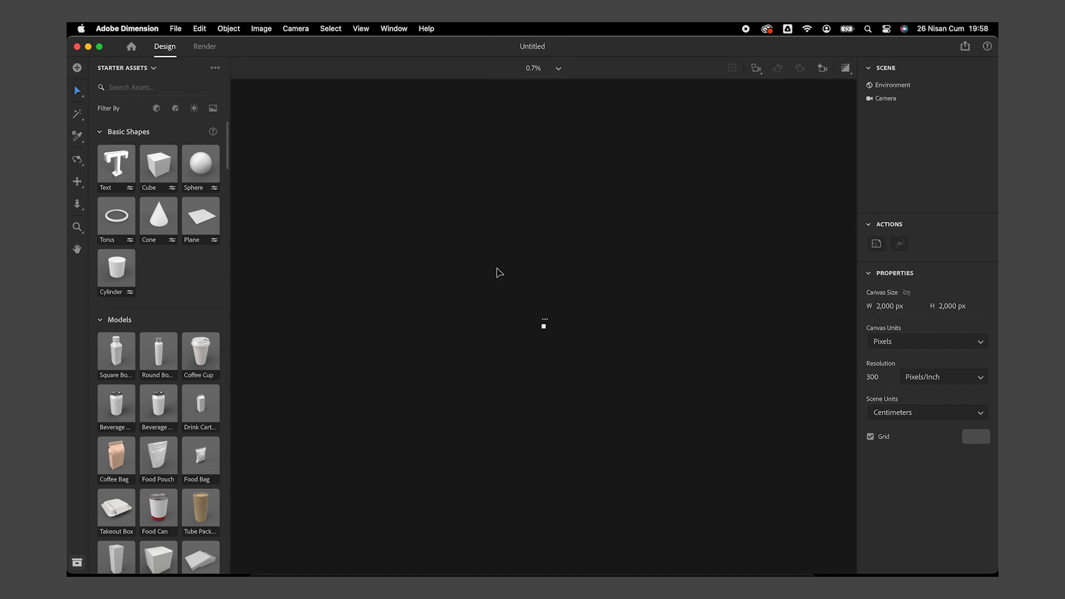
left_click(497, 269)
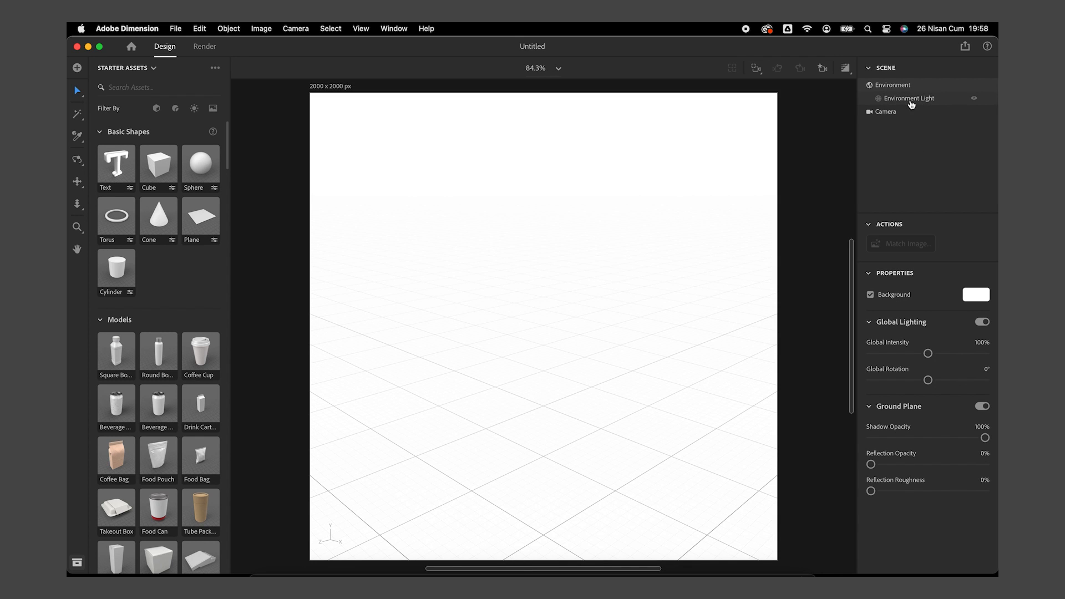
left_click(910, 100)
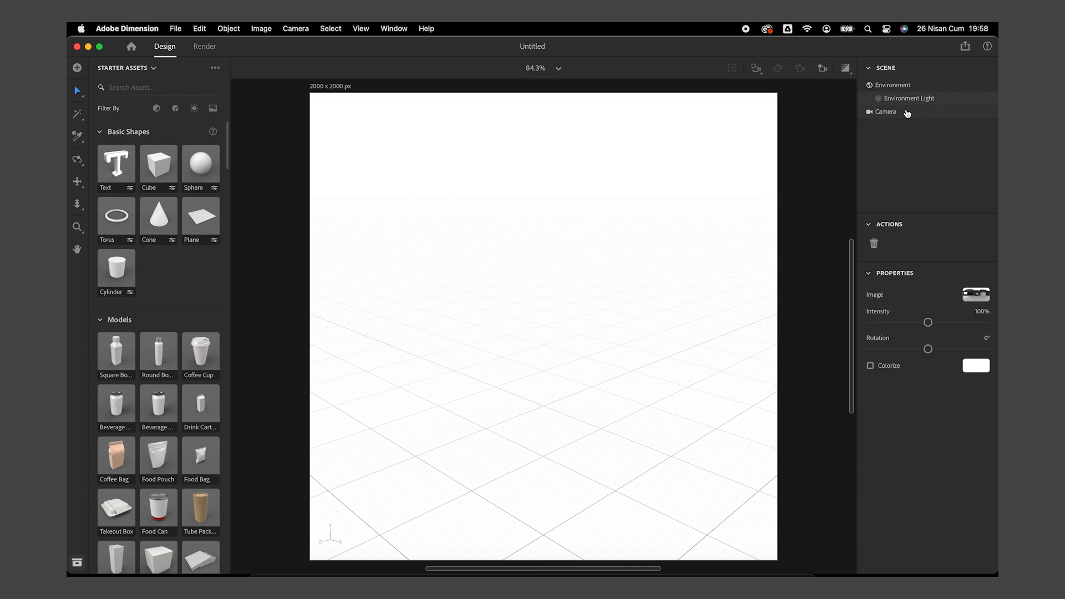
Step: Set the camera's X and Y rotation to 0° so it faces straight ahead
left_click(908, 113)
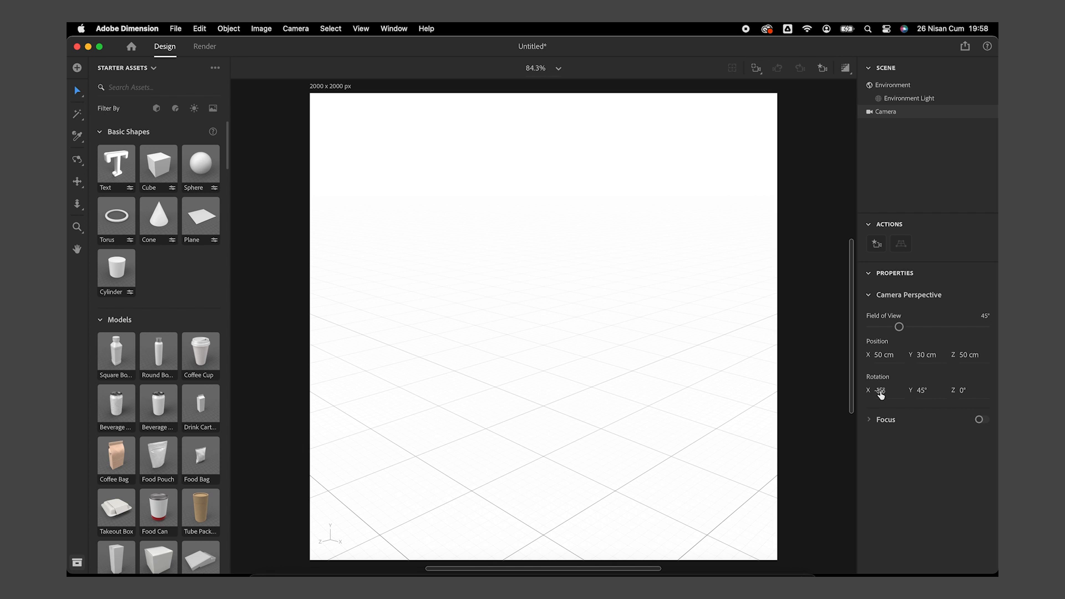
left_click_drag(888, 393, 881, 392)
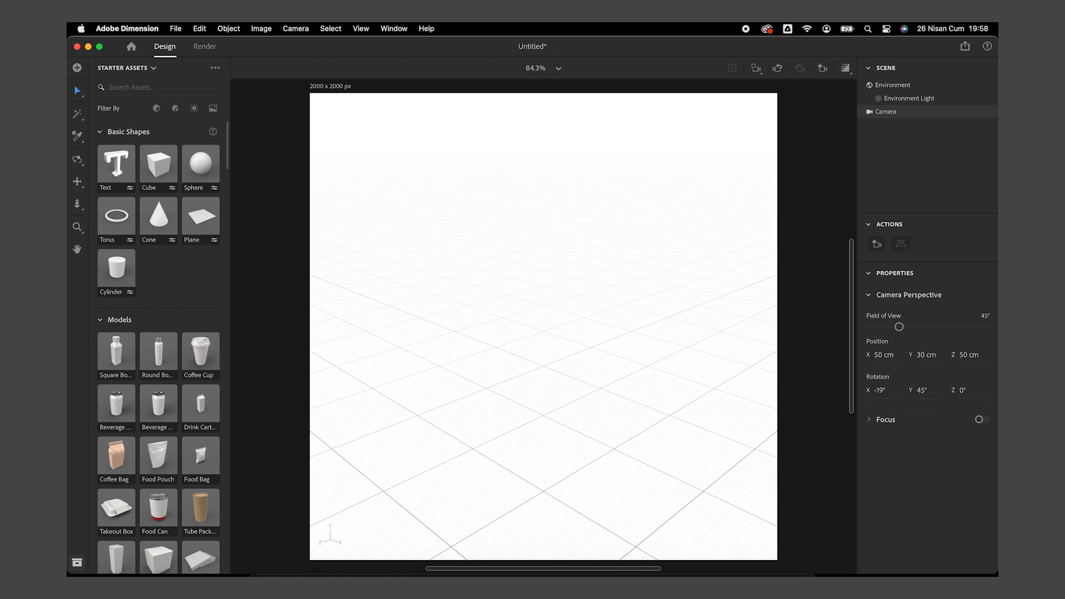
left_click(886, 393)
type("0")
key("Tab")
type("0")
key("Return")
left_click(617, 402)
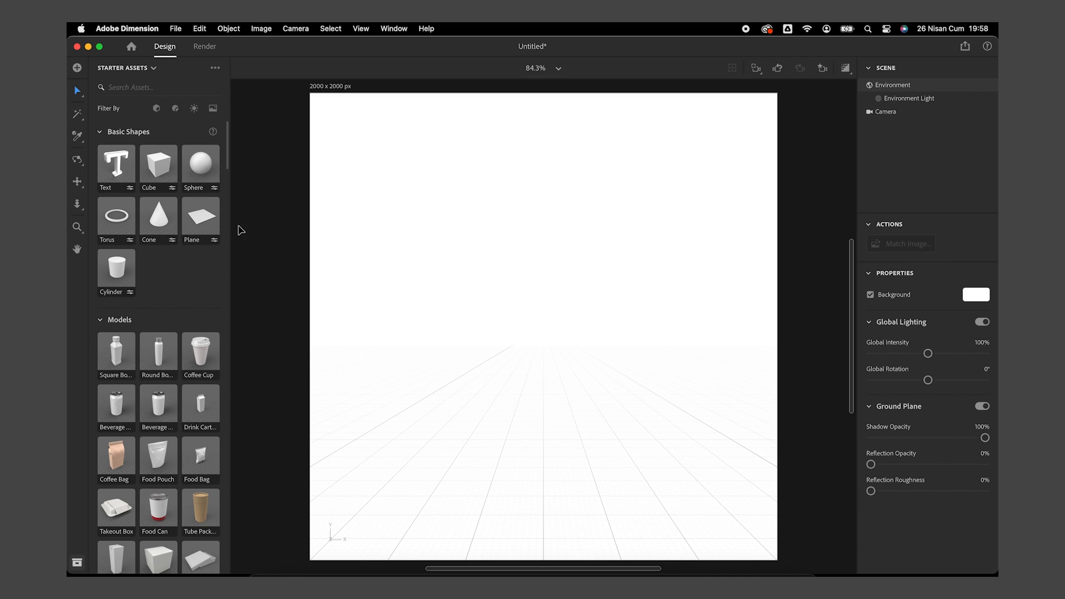
Step: Add a plane as an upright backdrop, rotated 90° in X, scaled to 5.6 and raised to about 28.7 cm in Y
left_click_drag(206, 221, 548, 438)
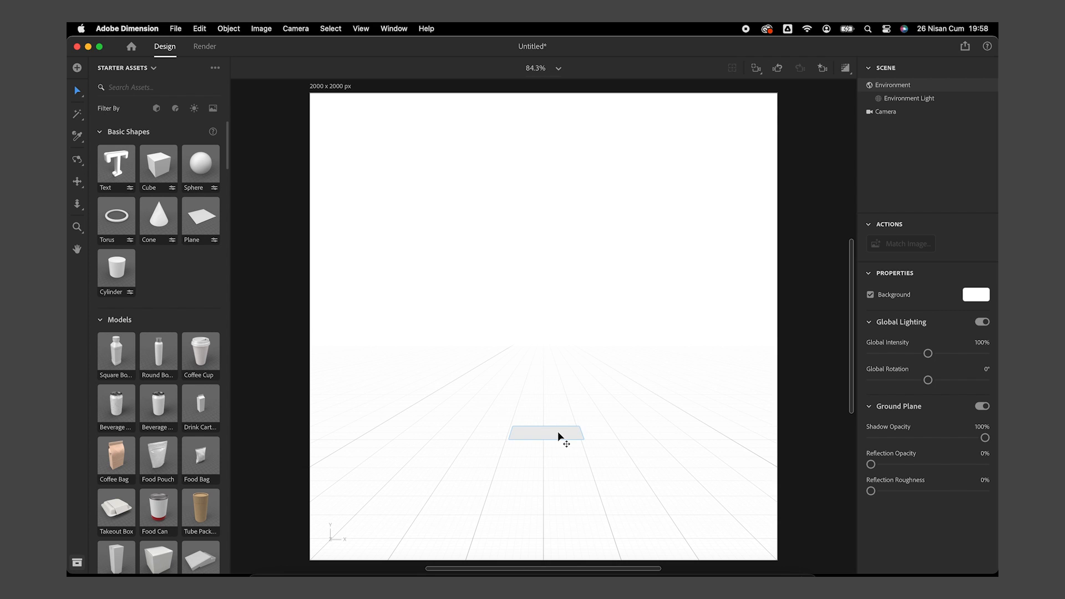
left_click_drag(549, 388, 738, 355)
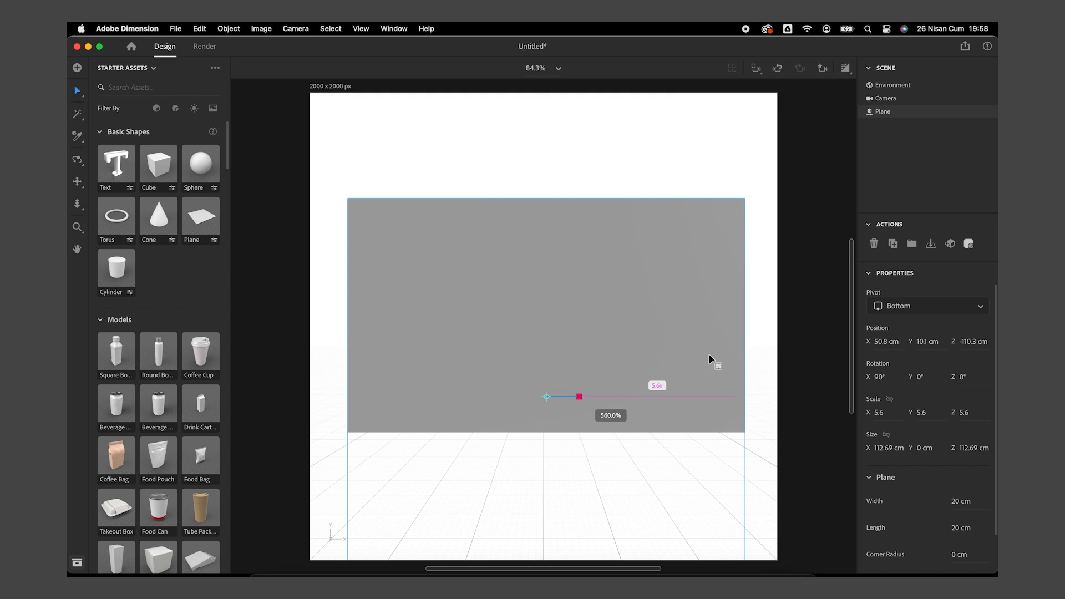
left_click_drag(548, 447, 554, 383)
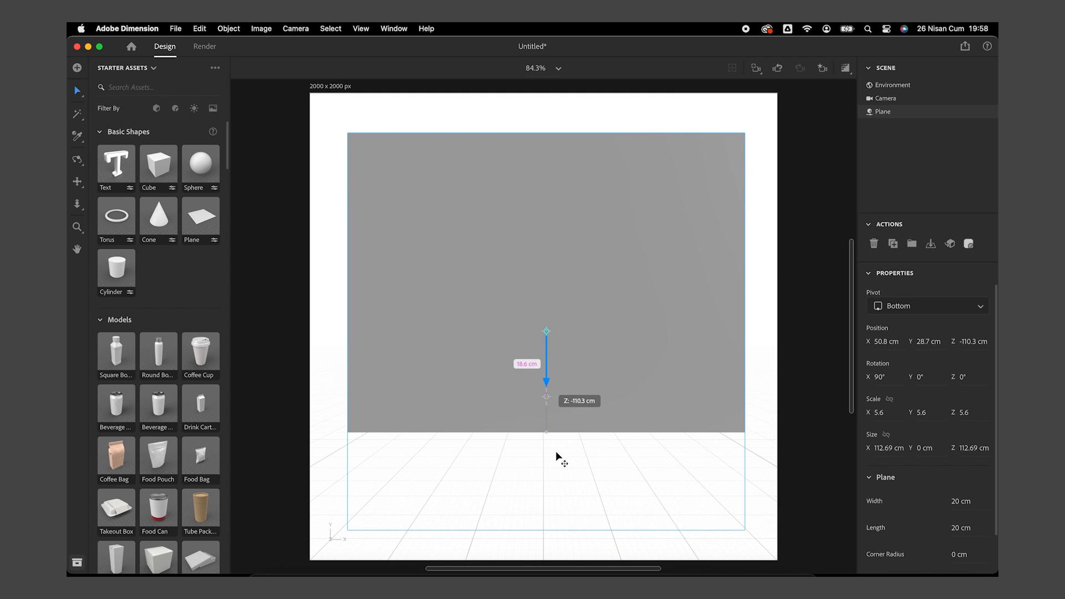
left_click(559, 456)
left_click(714, 276)
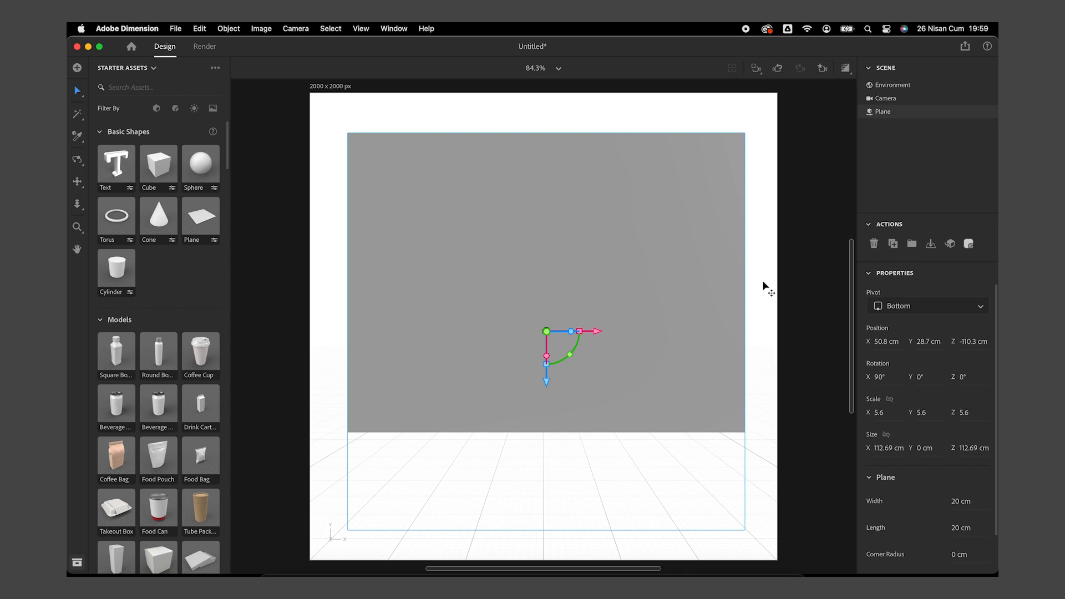
Step: Convert the plane to a standard model and place the PNG lettering from the DropText folder on it as a centred decal at about 14.1% scale
left_click(951, 244)
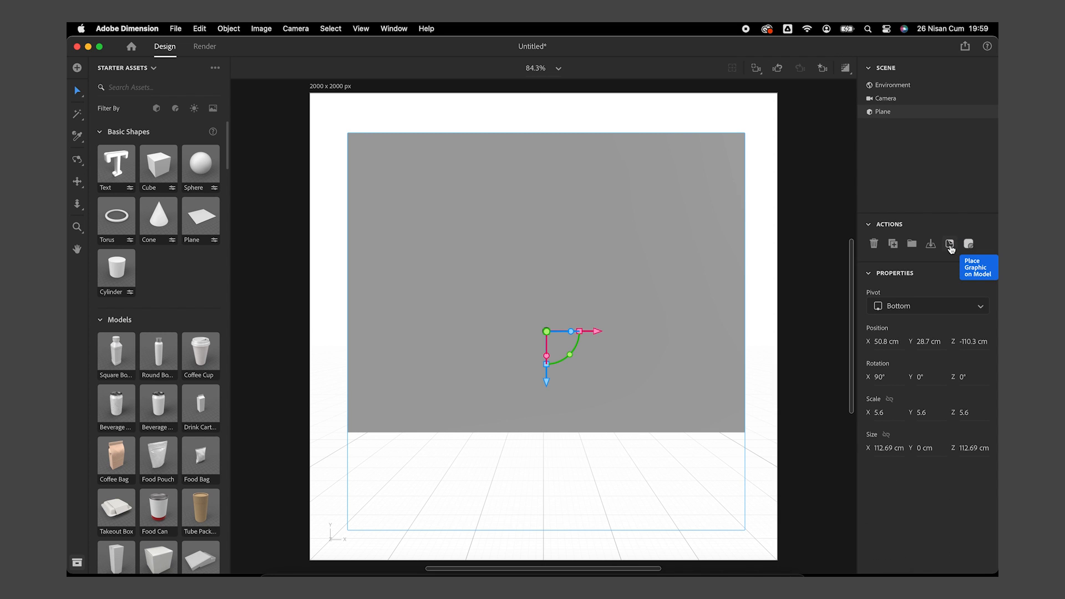
left_click(272, 571)
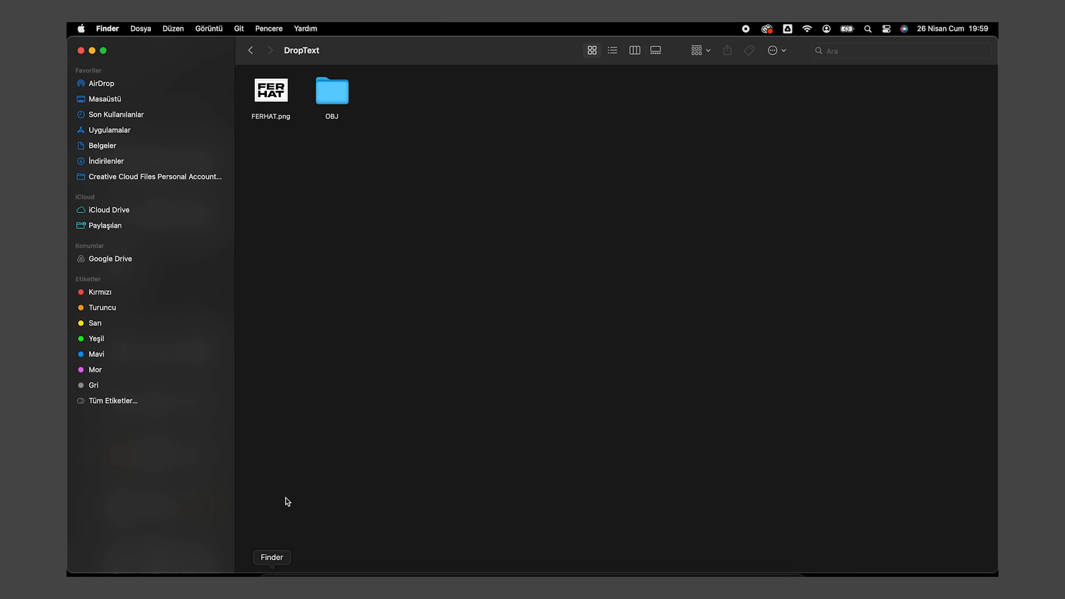
left_click_drag(281, 99, 533, 248)
key("super+Tab")
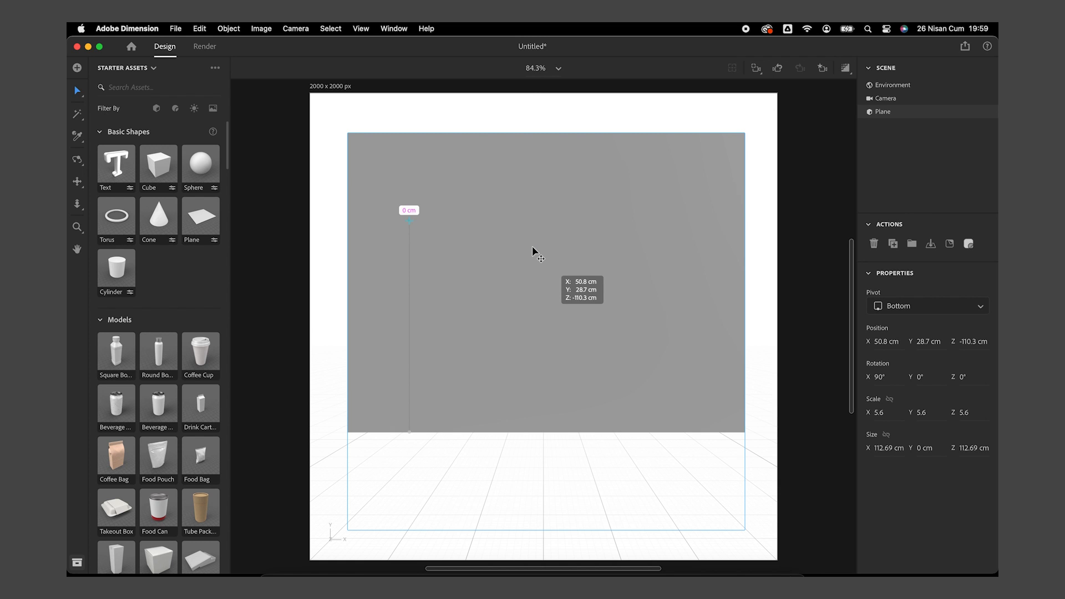
left_click_drag(555, 236, 572, 276)
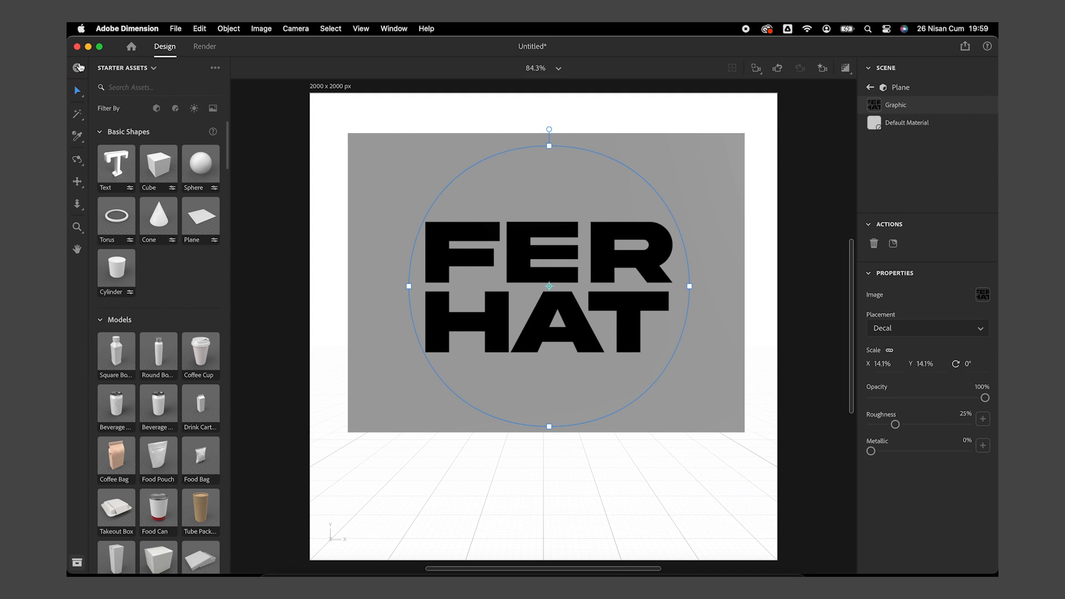
Step: Import the 3D model Asset 1.obj from the OBJ folder into the scene
left_click(78, 68)
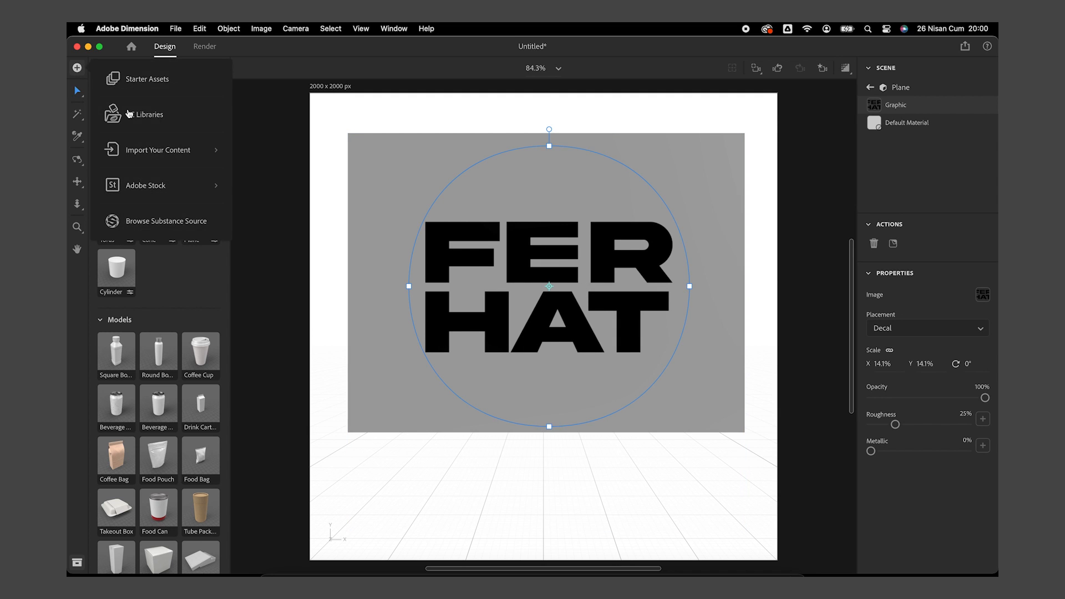
left_click(166, 146)
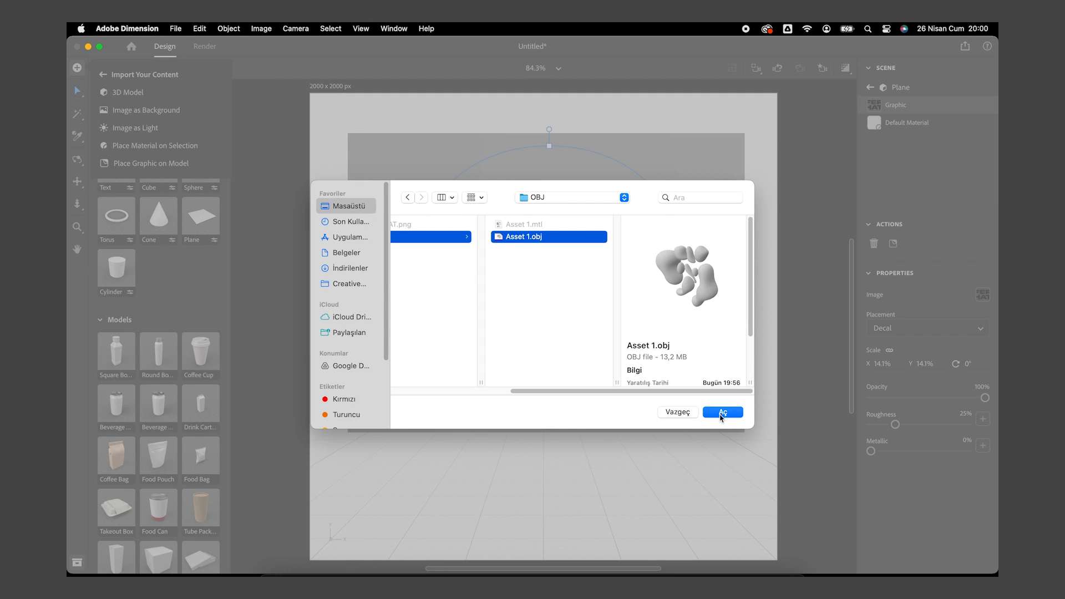
left_click(722, 412)
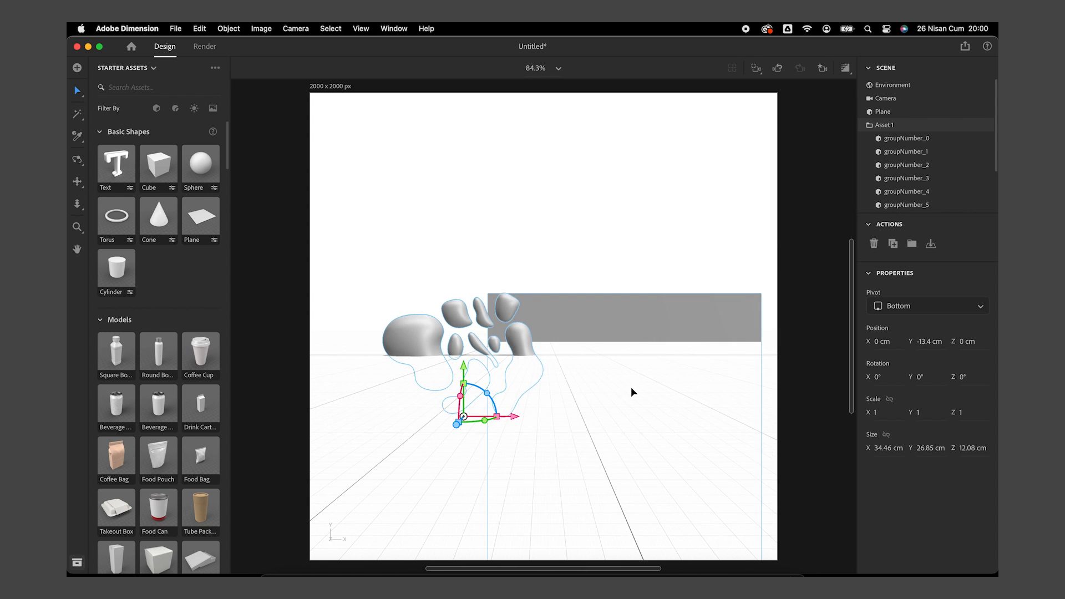
Step: Raise the lettered plane above the ground grid and move the Asset 1 group to about X 29.2 cm, Y 15.9 cm
right_click_drag(633, 391, 647, 409)
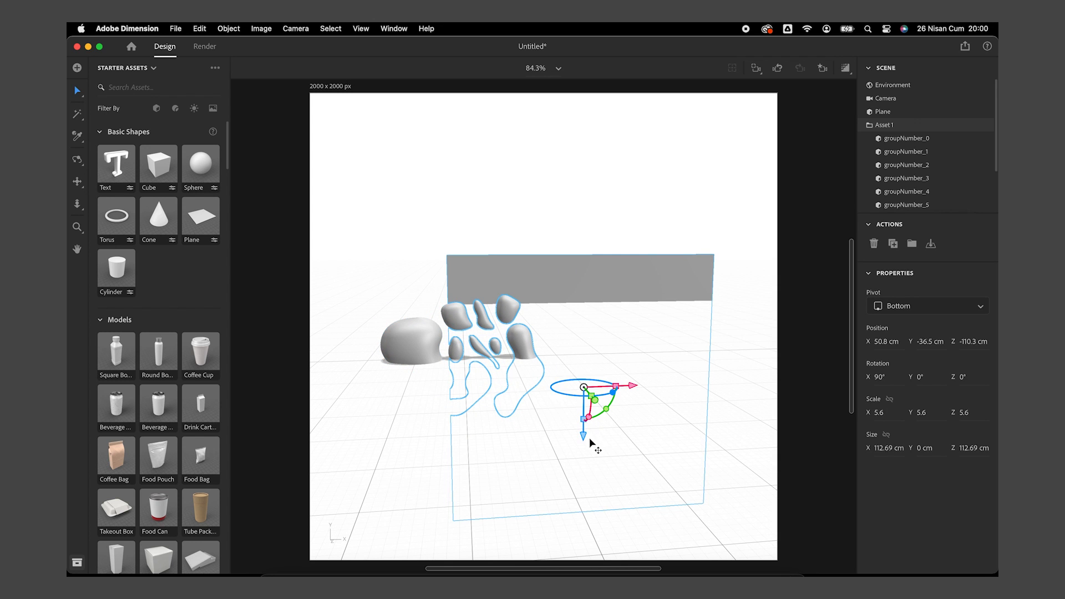
left_click_drag(585, 435, 577, 332)
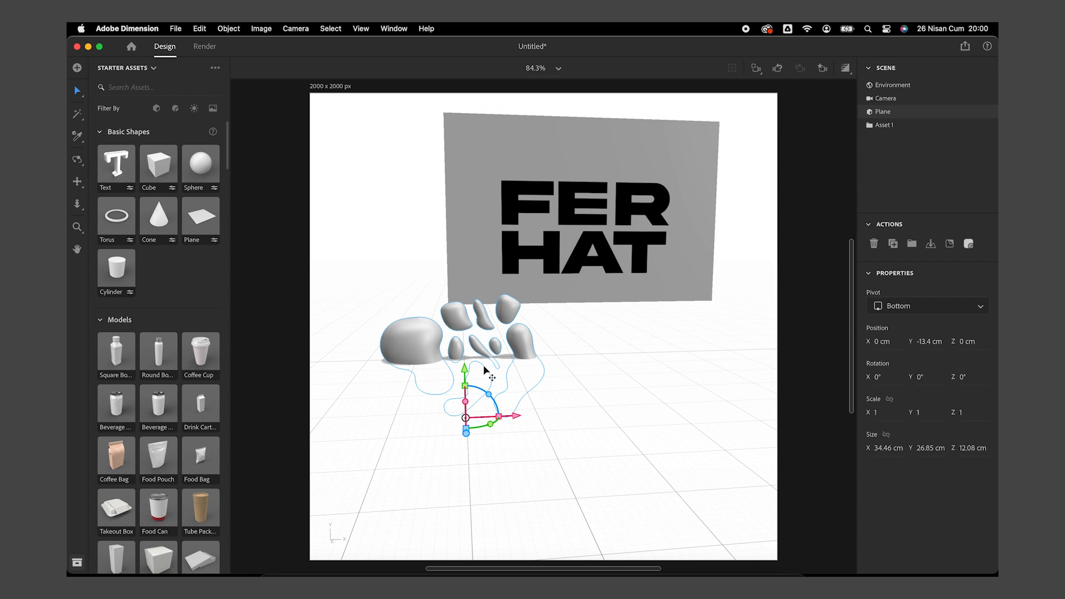
left_click(487, 368)
left_click_drag(468, 367, 478, 229)
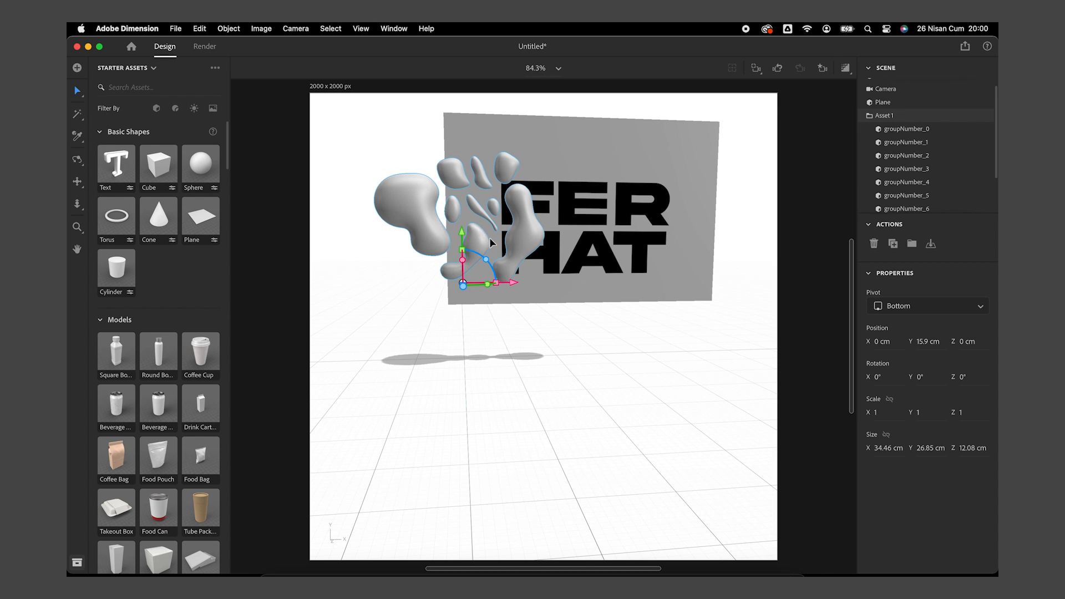
left_click_drag(515, 283, 638, 337)
Step: Move the Asset 1 group back to about Z -108.7 cm so its blobs partly sink into the lettered plane
right_click_drag(638, 337, 827, 409)
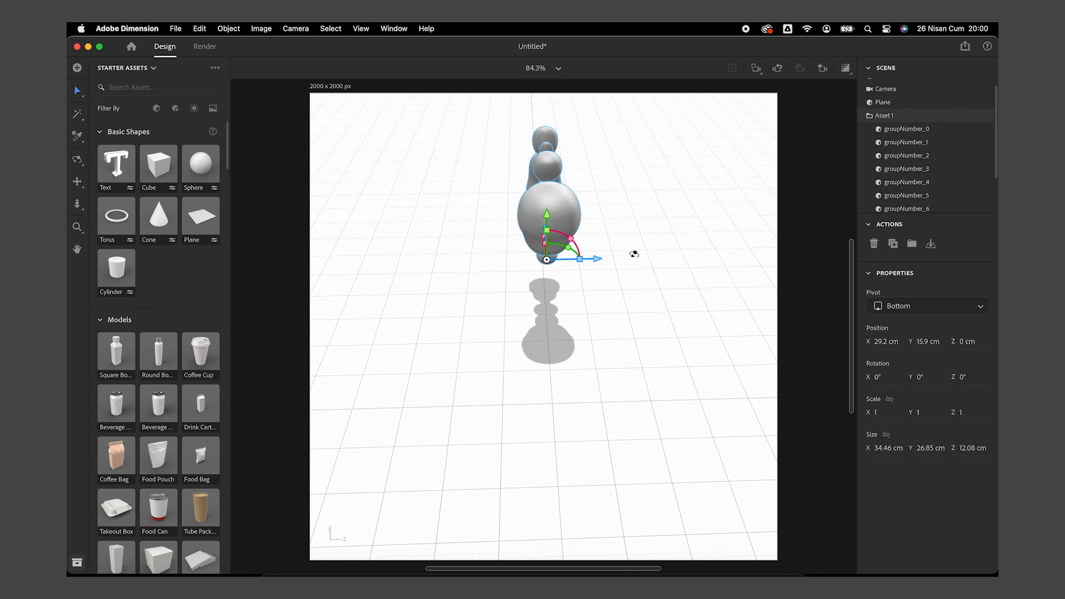
left_click_drag(598, 259, 427, 261)
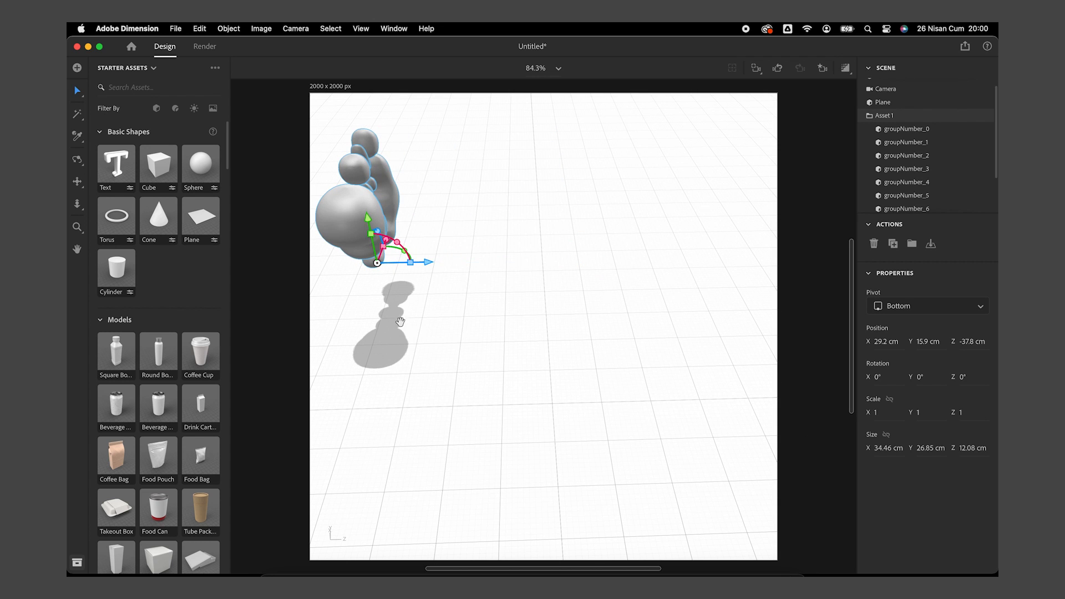
scroll(606, 324, "left", 5)
scroll(587, 309, "right", 4)
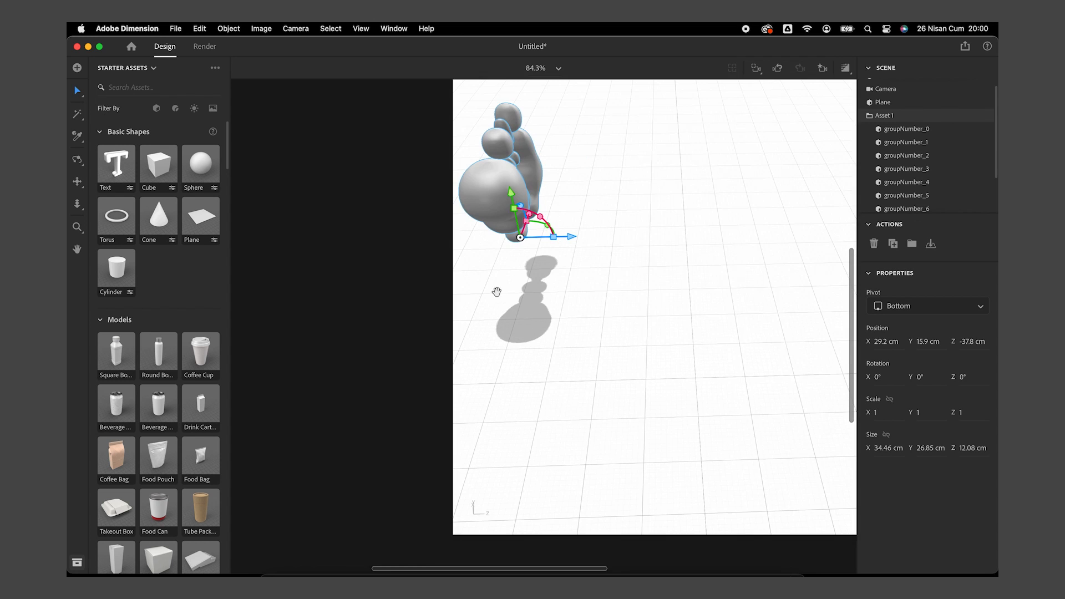
middle_click_drag(498, 294, 793, 385)
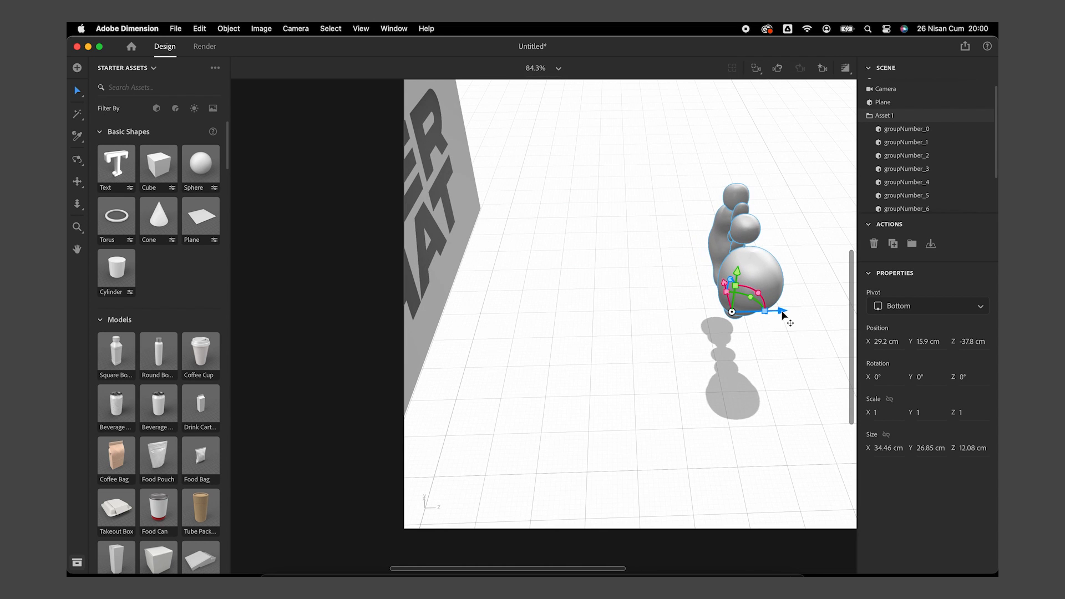
left_click_drag(783, 314, 505, 305)
middle_click_drag(506, 306, 652, 359)
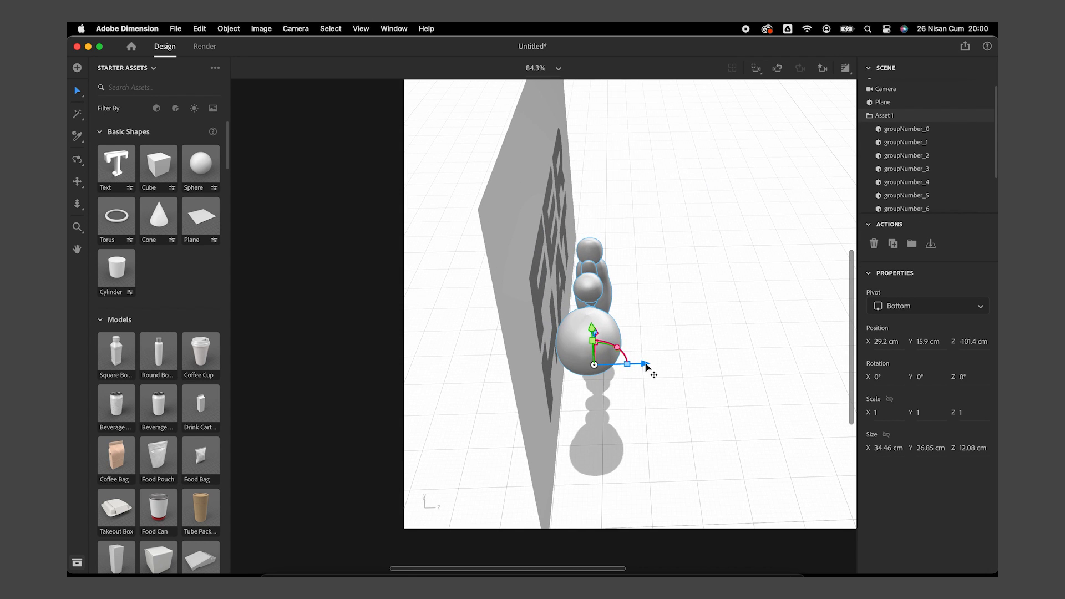
left_click_drag(626, 363, 613, 361)
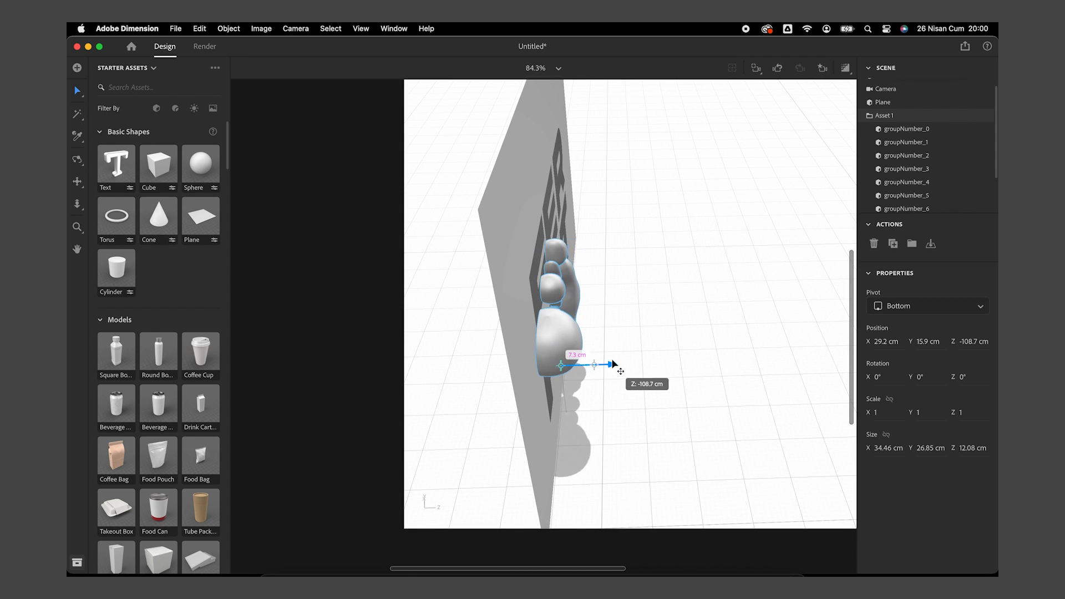
Step: Scale the Asset 1 group uniformly to 2
right_click_drag(541, 313, 492, 204)
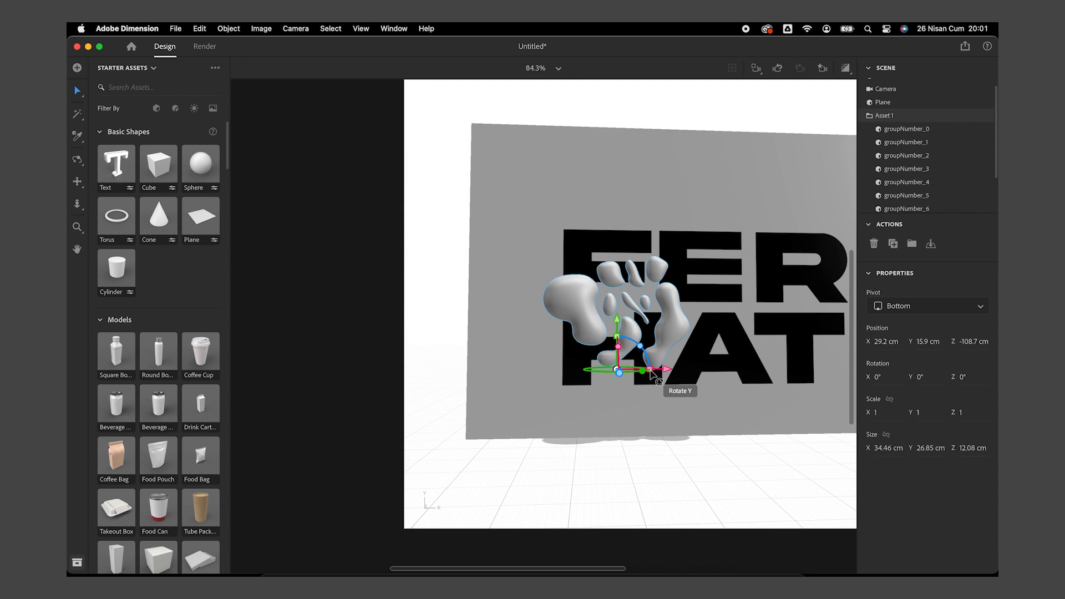
left_click_drag(652, 376, 659, 378)
left_click_drag(657, 375, 696, 385)
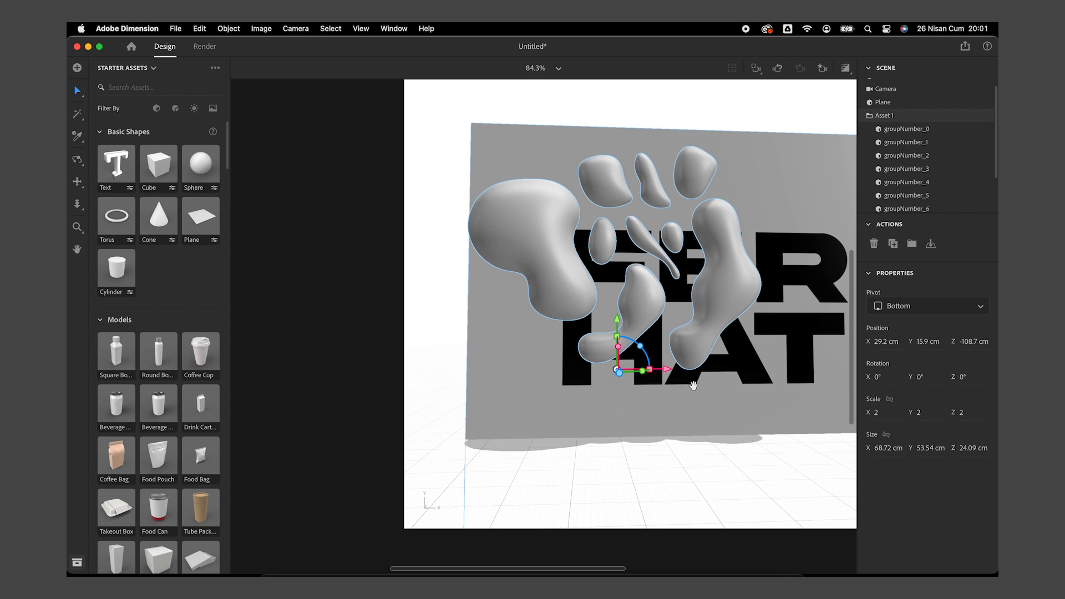
Step: Position the enlarged Asset 1 group over the lettering at about X 45.9 cm, Y 5.5 cm
middle_click_drag(722, 391, 643, 387)
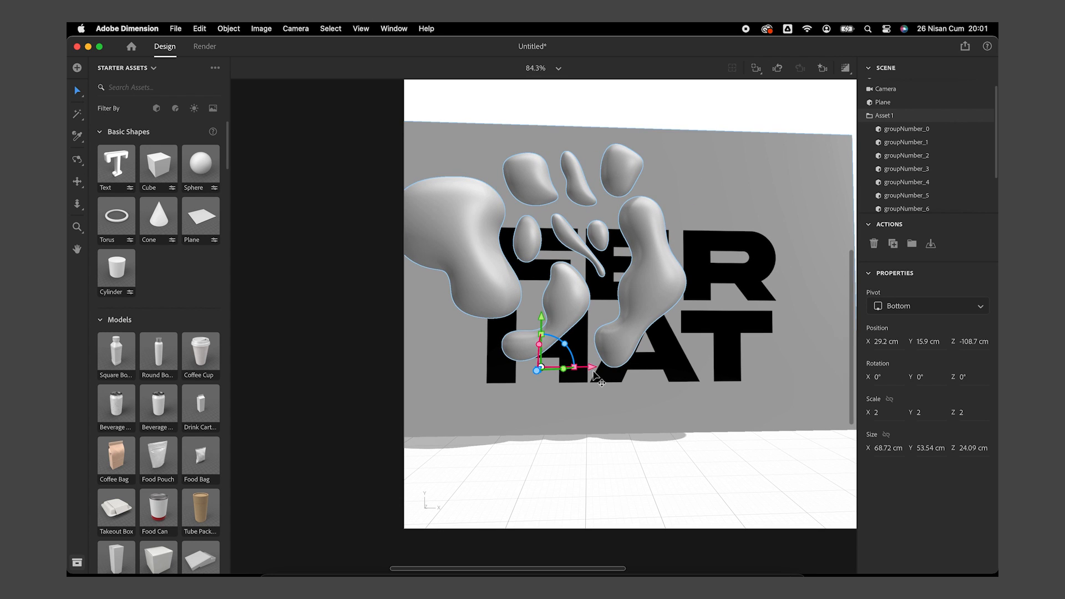
left_click_drag(592, 367, 656, 370)
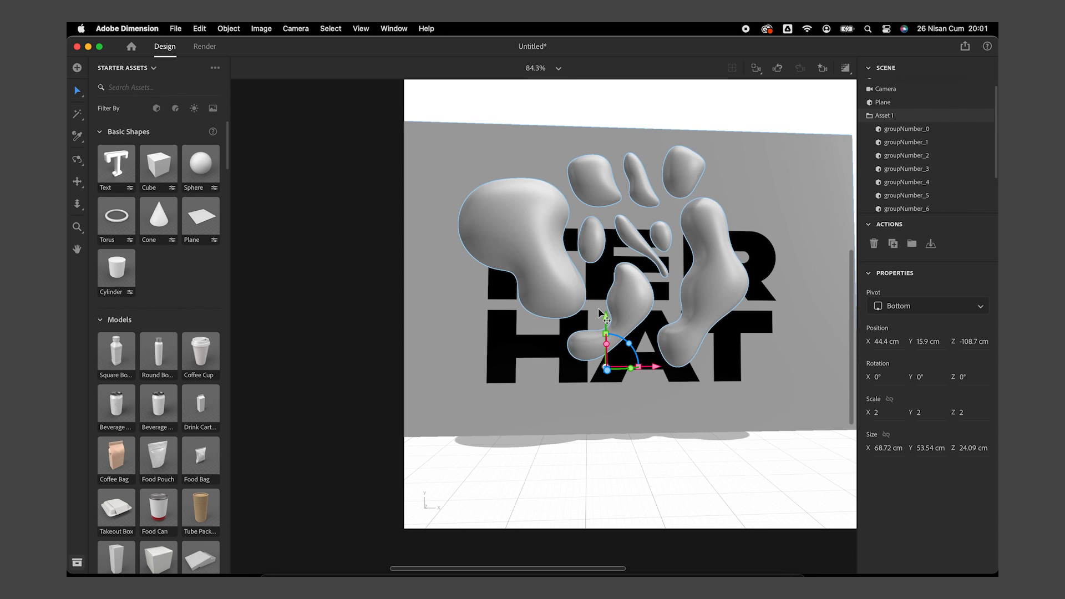
left_click_drag(606, 322, 607, 364)
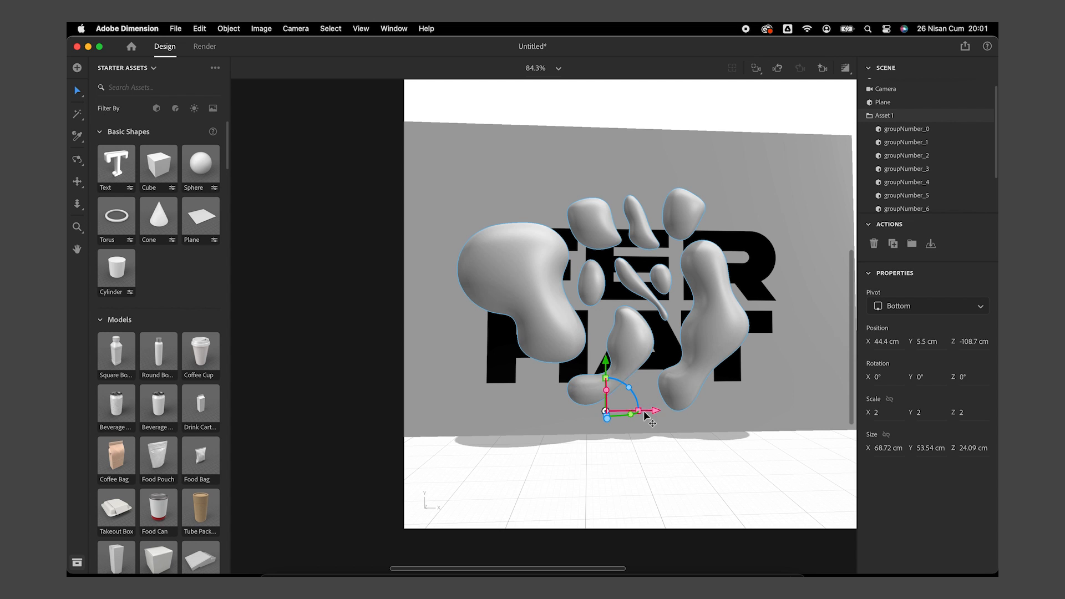
middle_click_drag(667, 452, 651, 453)
mouse_move(653, 457)
right_mouse_down()
mouse_move(632, 457)
mouse_move(635, 468)
mouse_move(637, 454)
right_mouse_up()
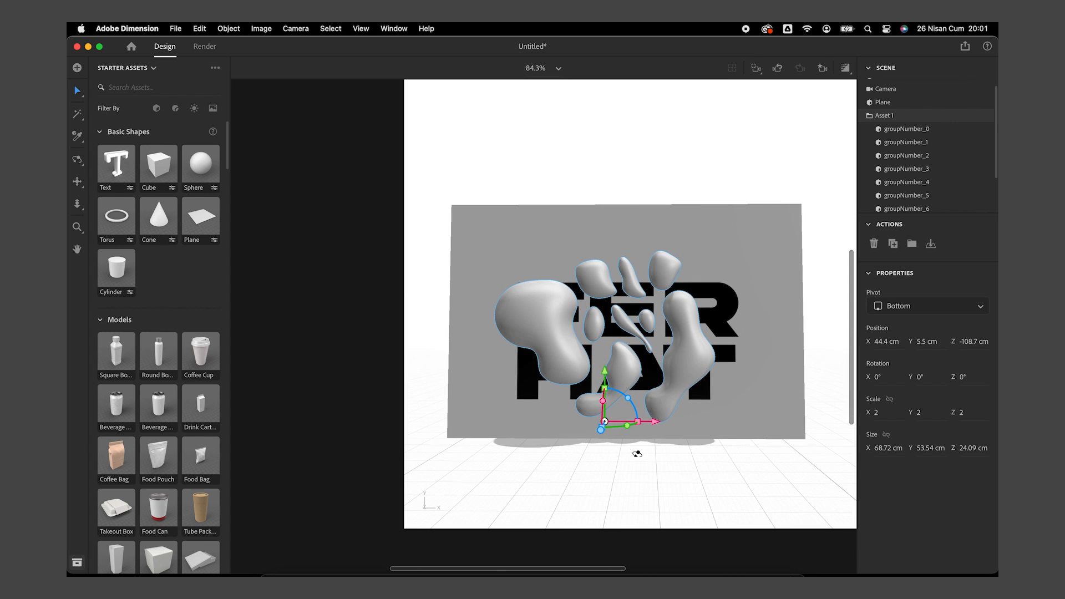
left_click_drag(657, 426, 661, 426)
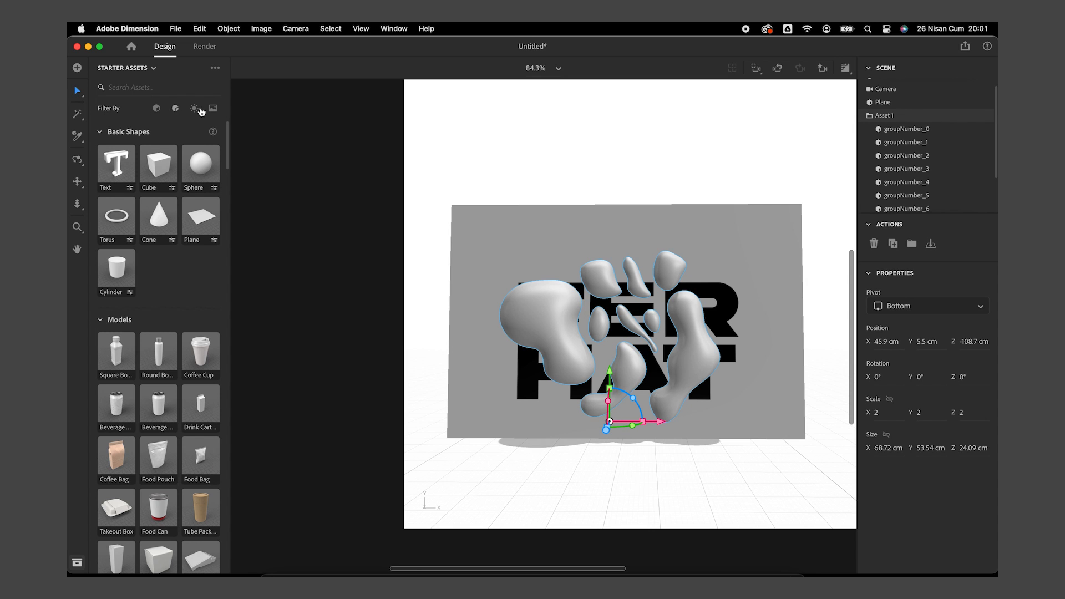
Step: Apply the Glass material to the Asset 1 group and shift it to about X 47.1 cm
left_click(175, 108)
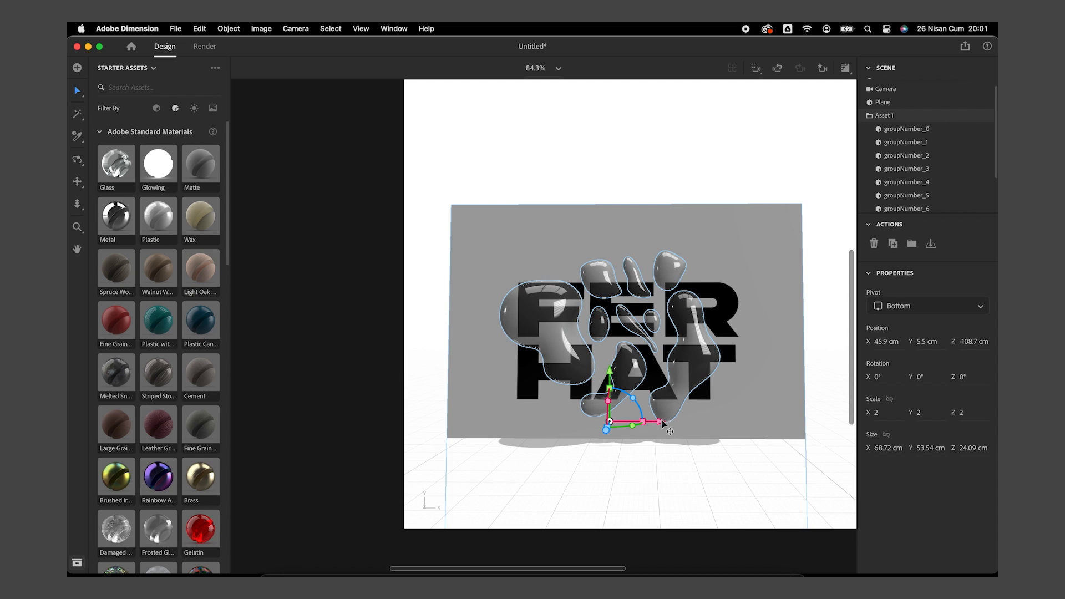
left_click_drag(664, 424, 665, 425)
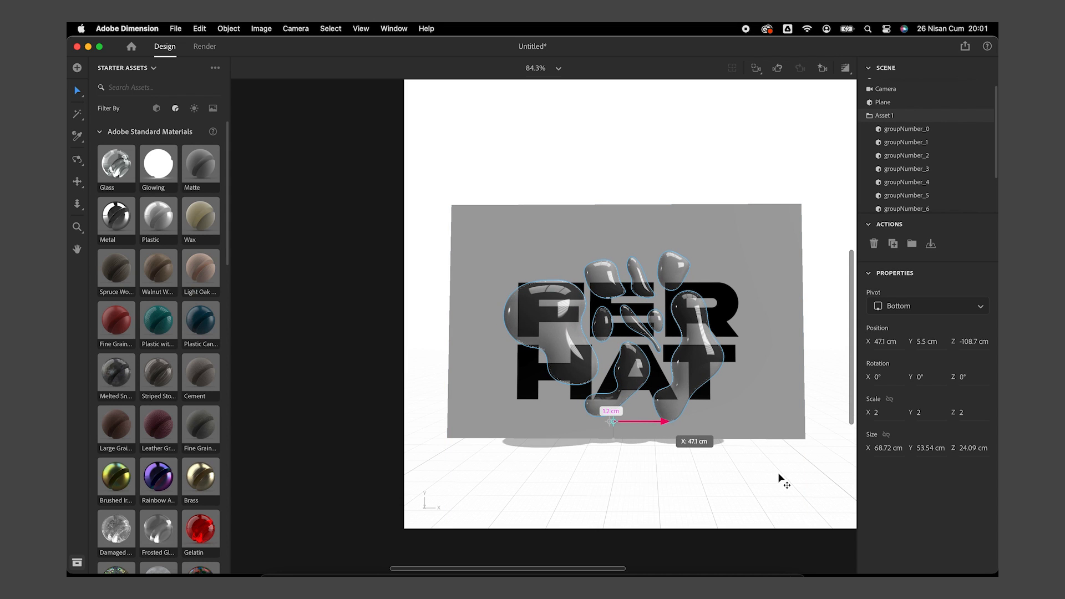
Step: Push the Asset 1 group back to about Z -110.3 cm so the glass blobs sink deeper into the lettered plane
right_click_drag(781, 478, 783, 471)
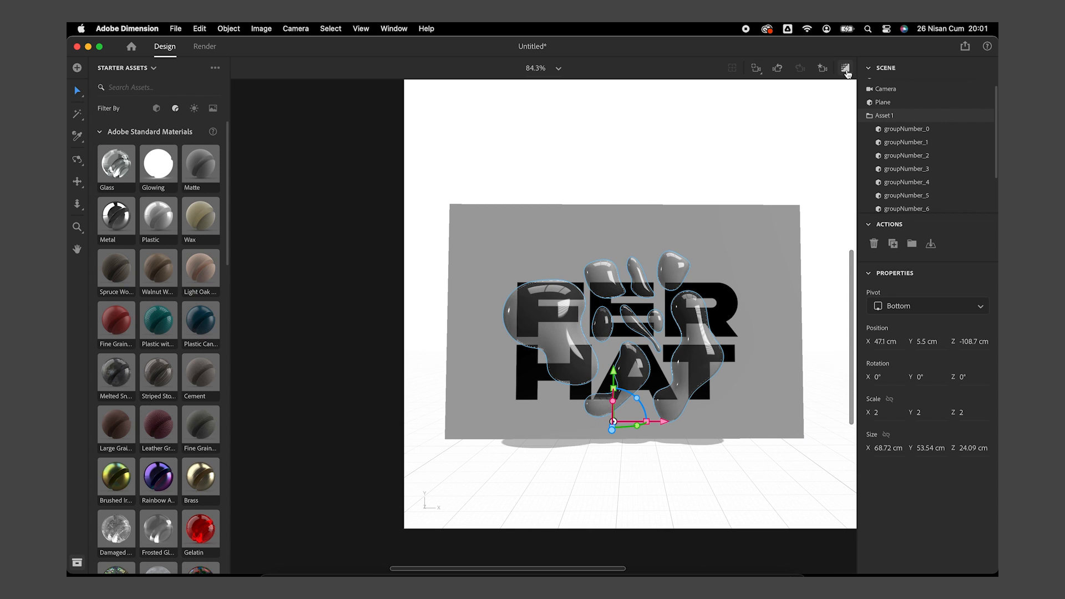
left_click(846, 68)
middle_click_drag(704, 268, 686, 394)
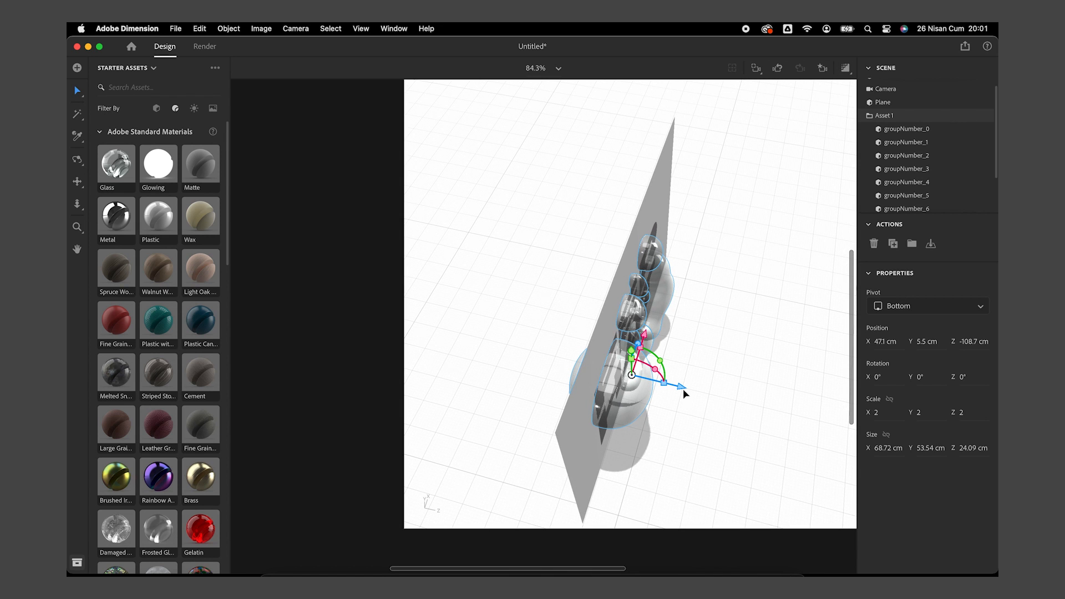
left_click_drag(683, 391, 678, 390)
middle_click_drag(571, 311, 577, 248)
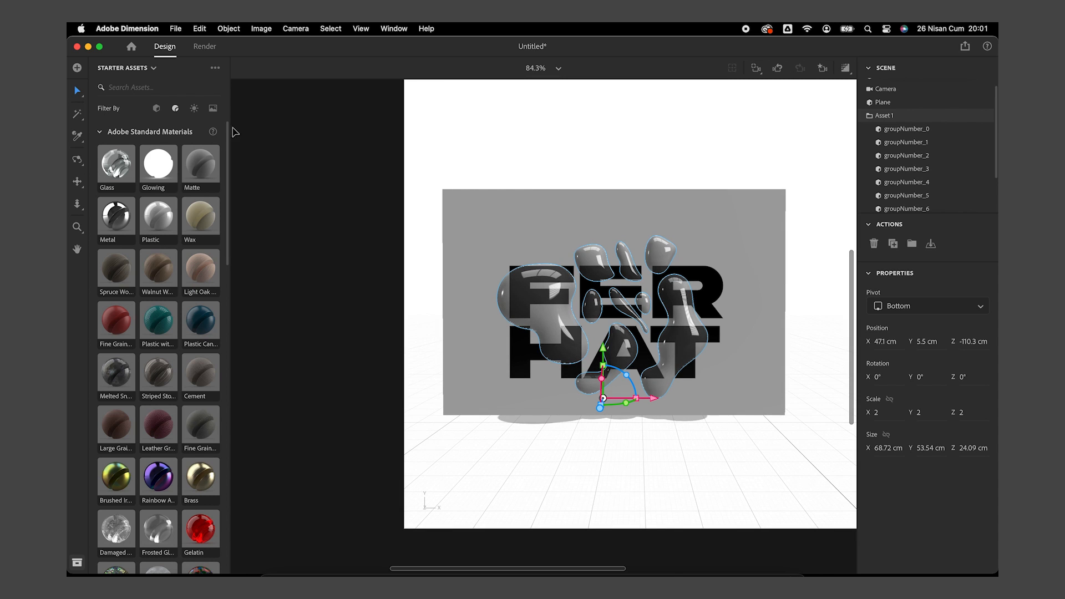
Step: Light the scene with the Studio Panels Light environment light and preview the rendered glass blobs
left_click(197, 111)
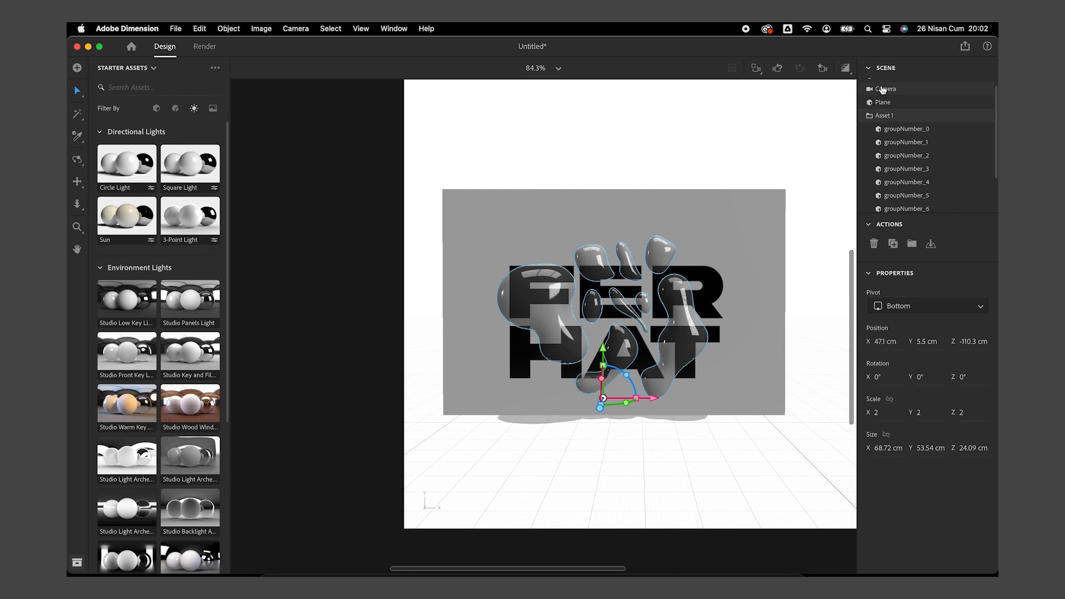
left_click(883, 90)
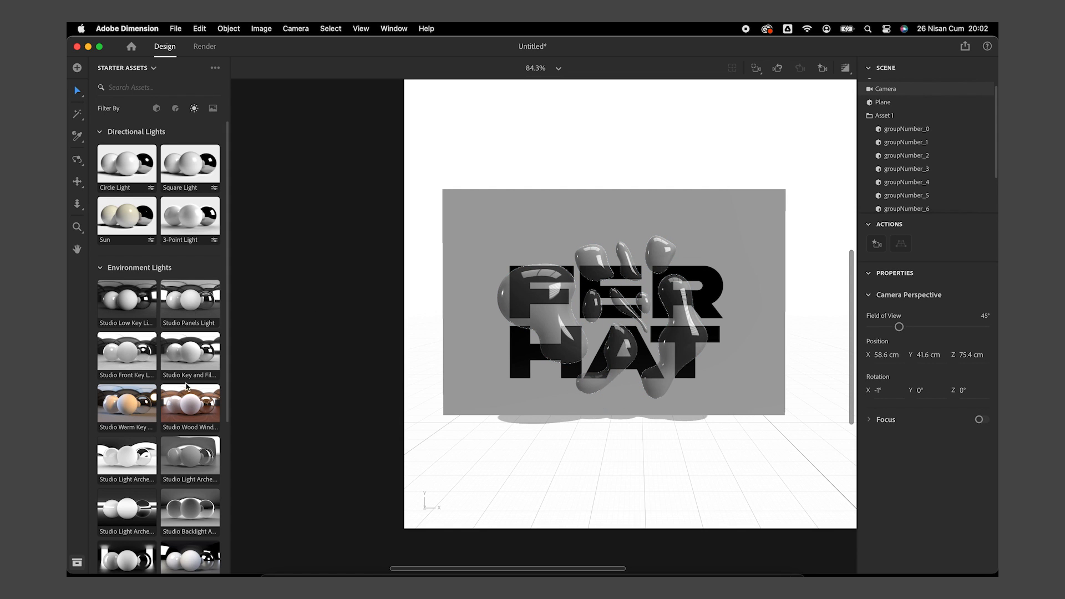
left_click(193, 362)
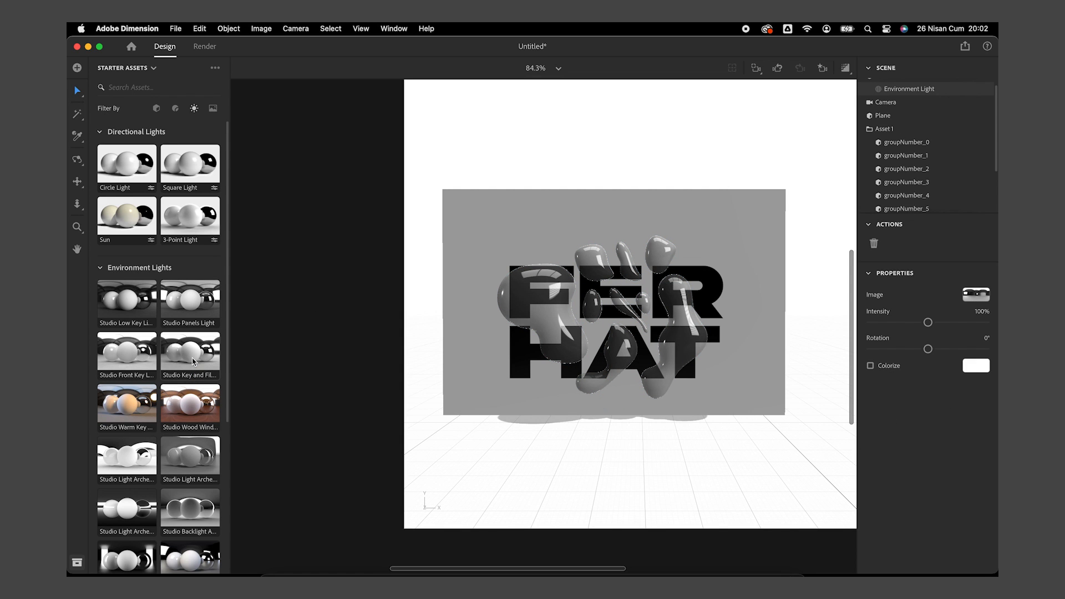
left_click(198, 312)
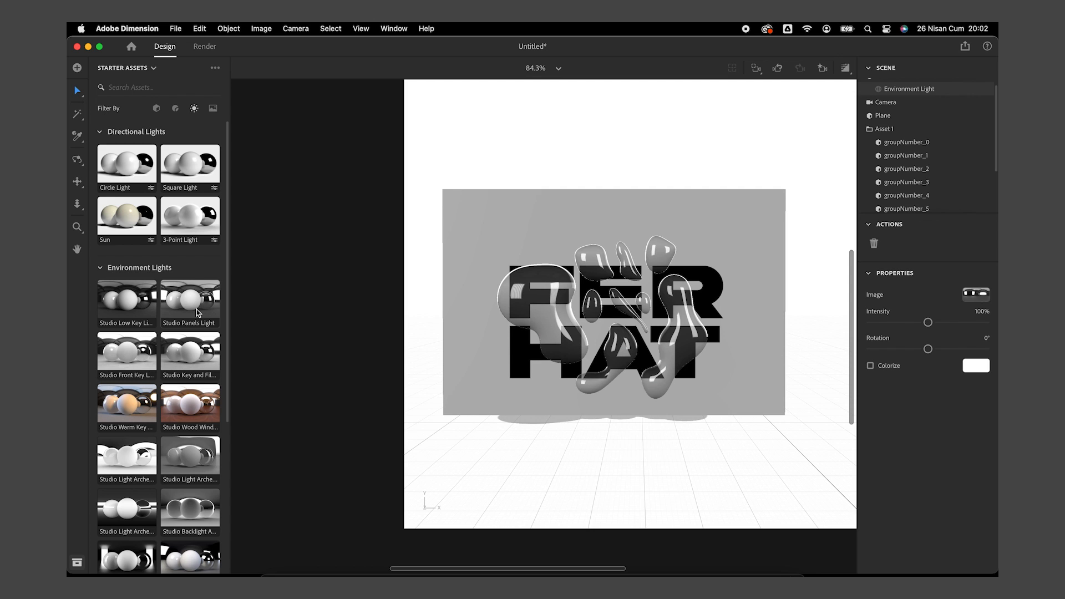
left_click_drag(799, 314, 835, 237)
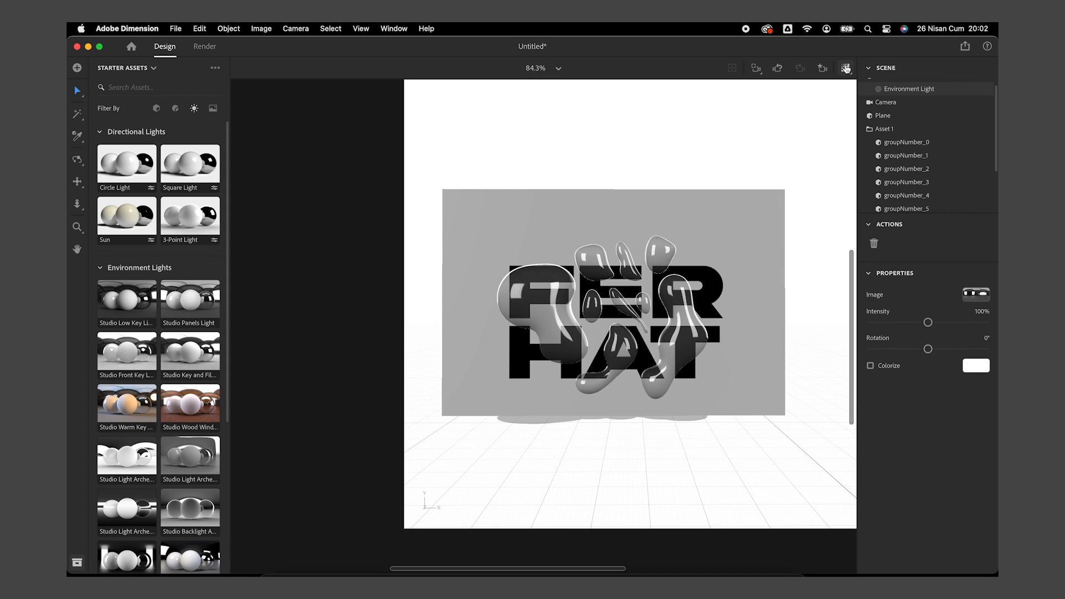
left_click(846, 68)
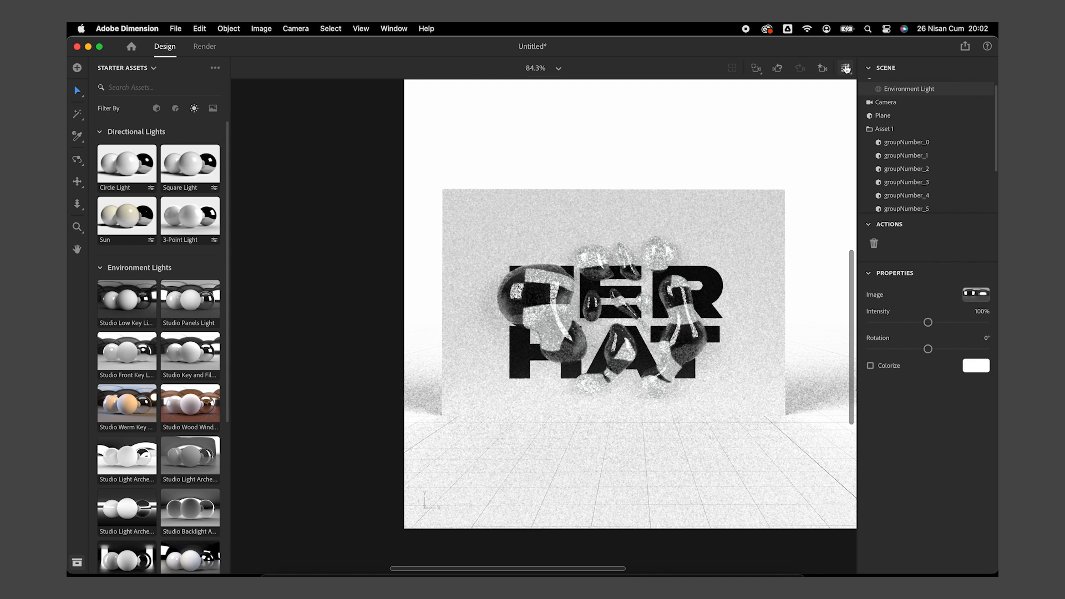
Step: Go to the render setup and name the export file Render
left_click(204, 47)
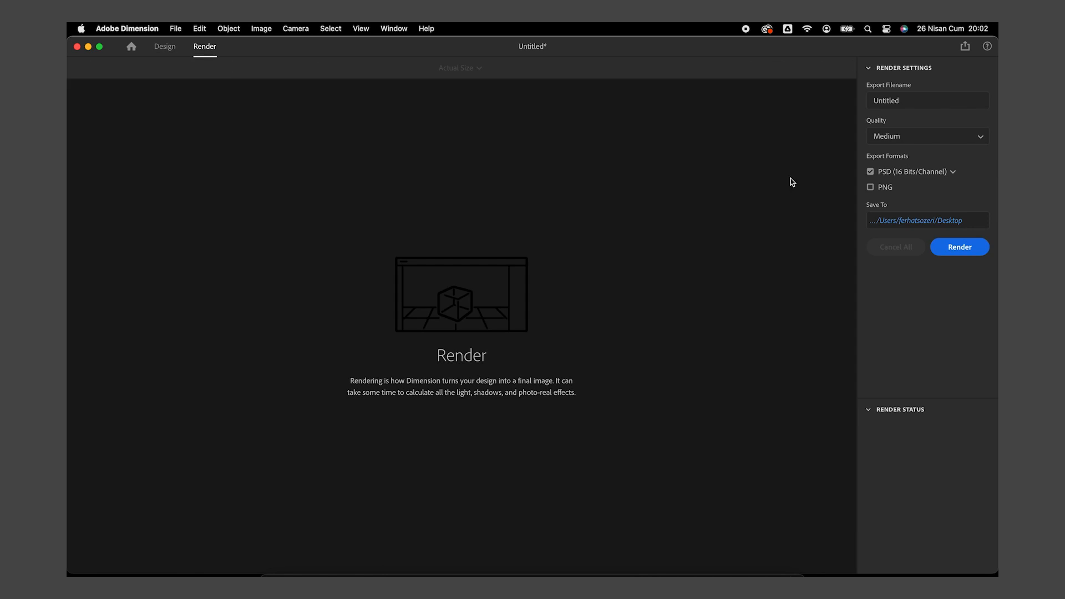
left_click(905, 100)
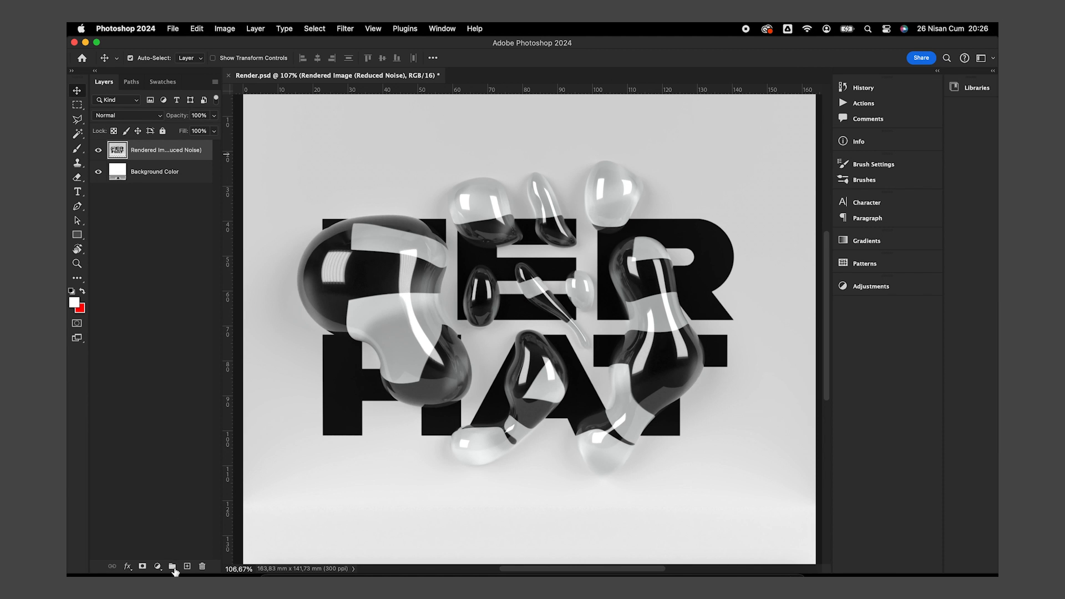
Step: In Photoshop, add a Levels adjustment layer over the rendered image with black input 14 and white input 231
left_click(158, 566)
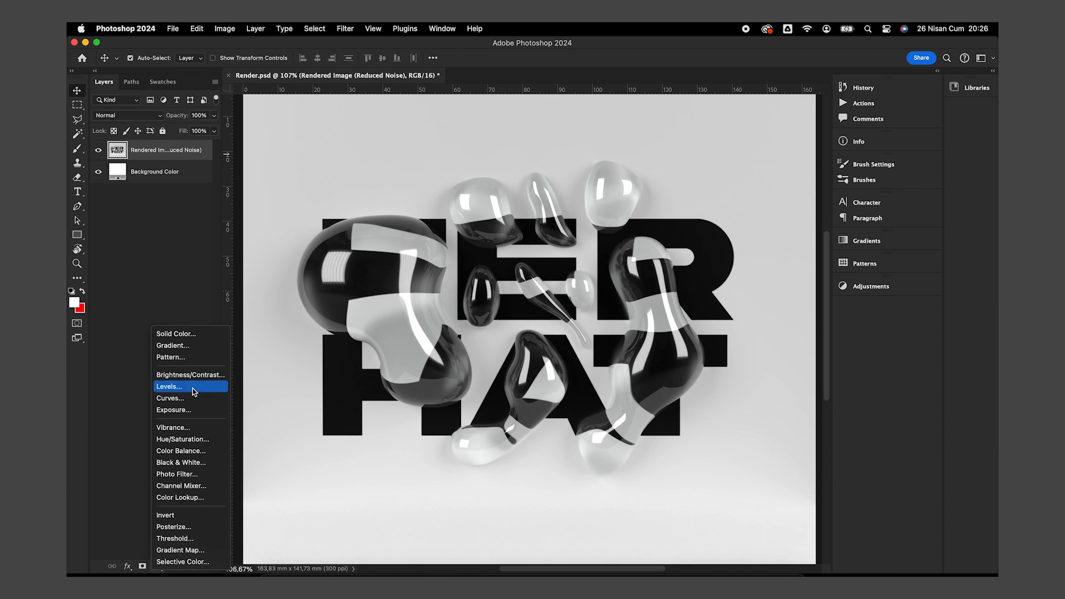
left_click(194, 392)
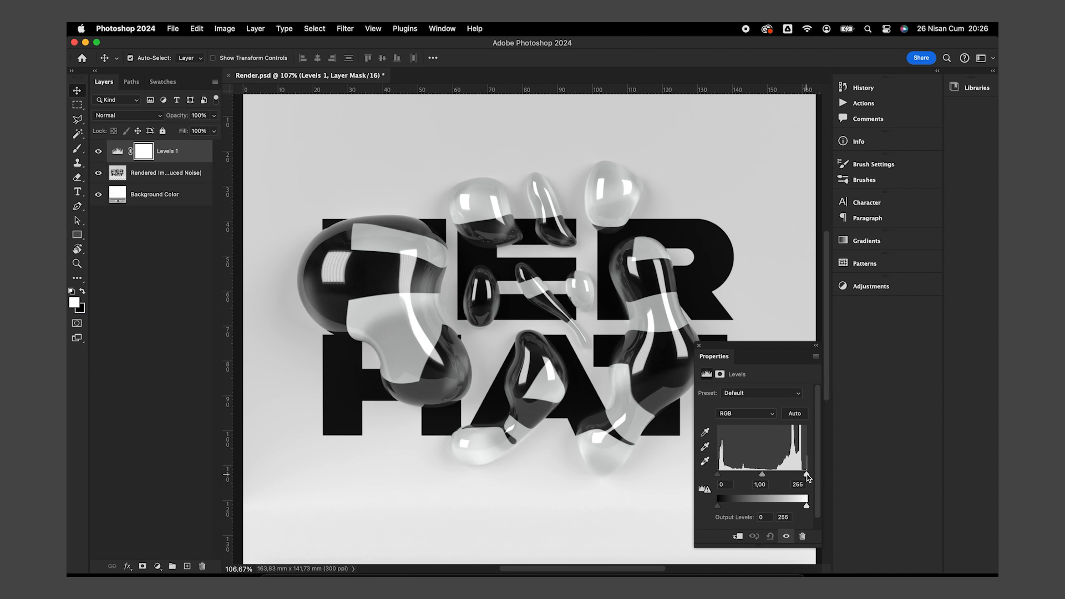
left_click_drag(806, 475, 799, 475)
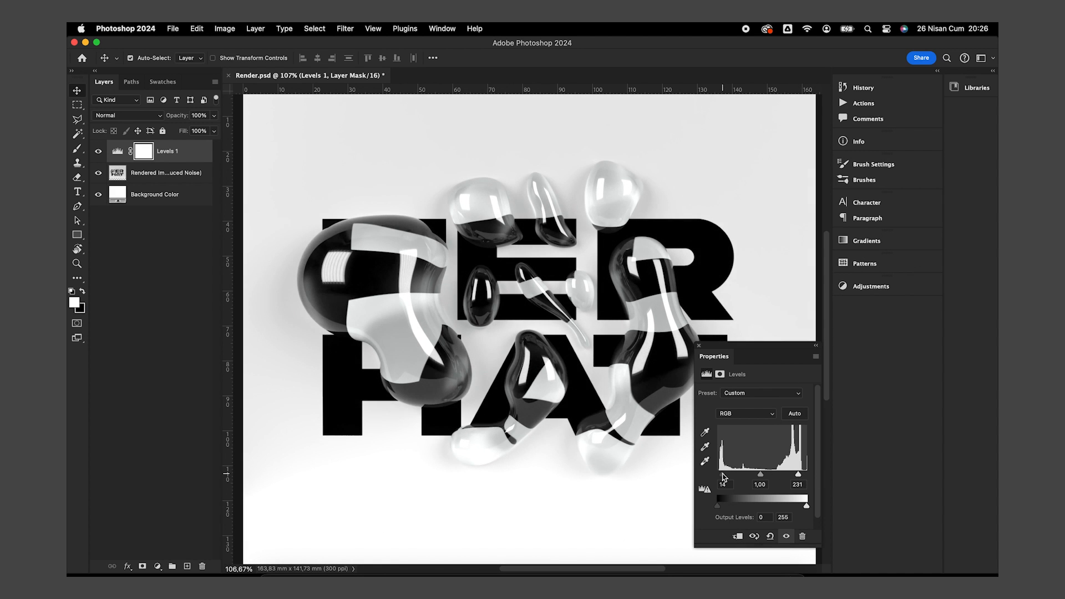
left_click(699, 346)
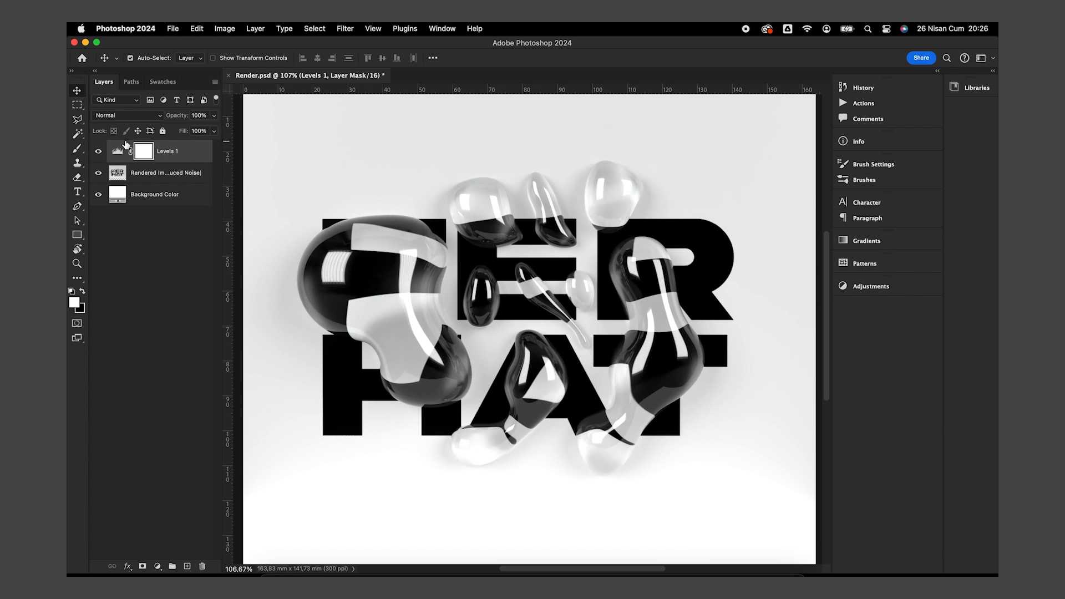
Step: Add a Gradient Map adjustment layer above the Levels layer using the RB Sky Gradinet 185 preset
key("super+2")
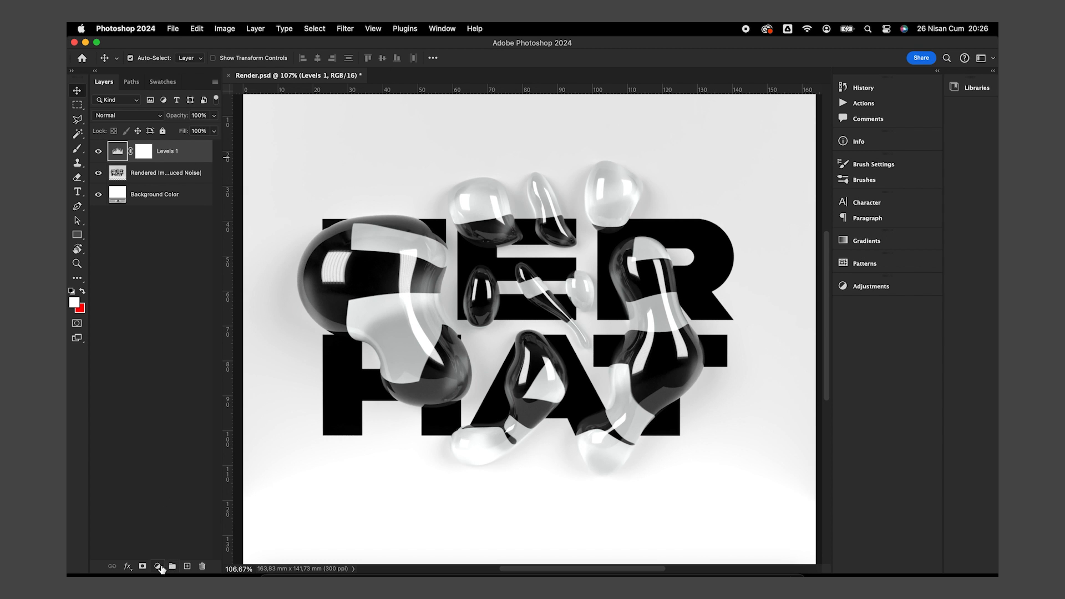
left_click(158, 566)
left_click(200, 551)
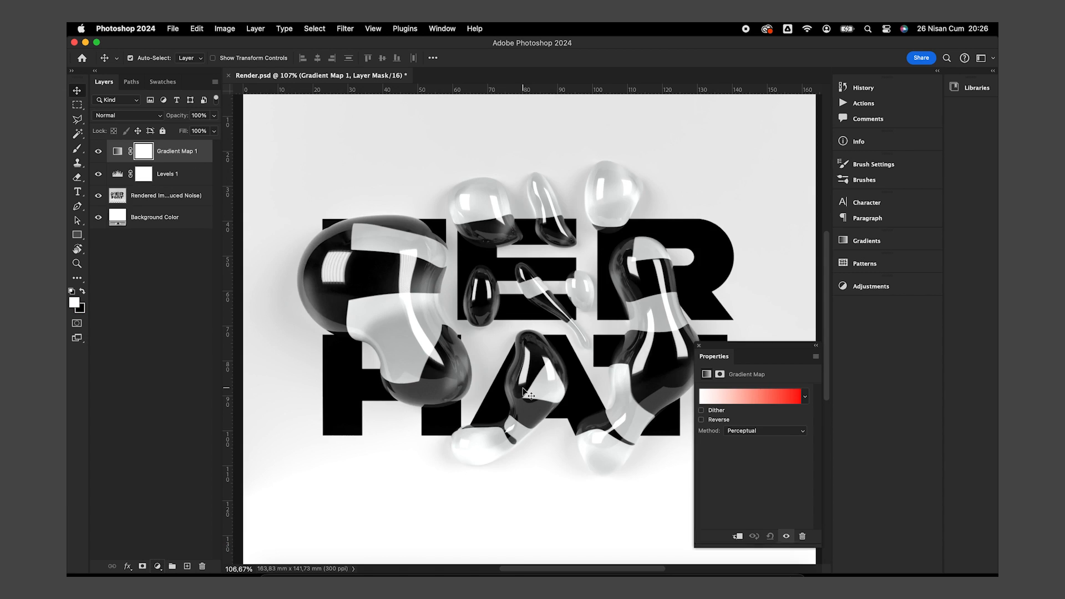
left_click(776, 397)
scroll(755, 273, "down", 5)
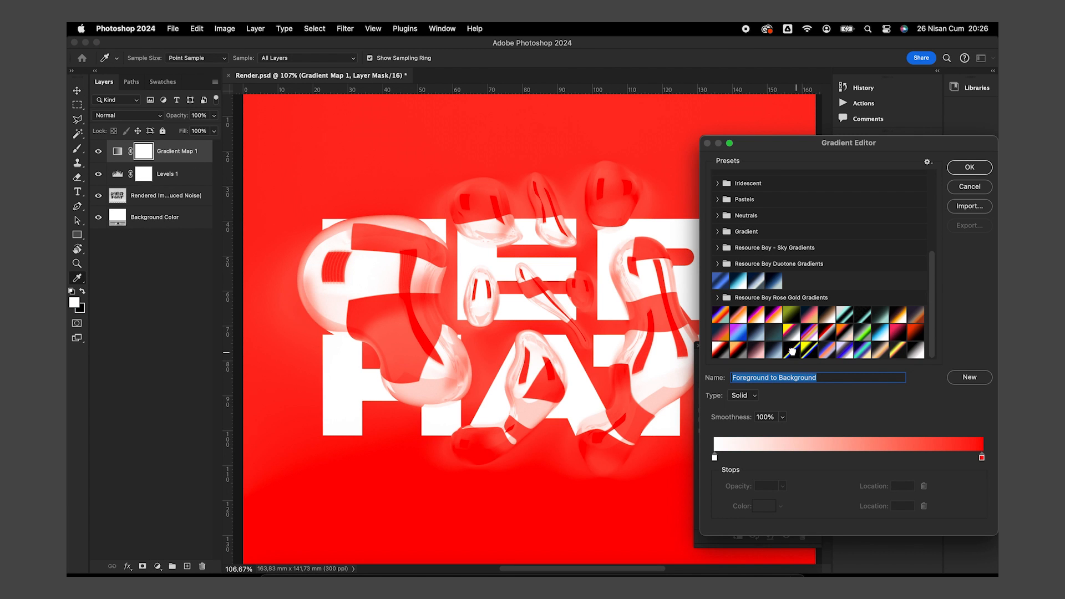
left_click(792, 351)
left_click(777, 353)
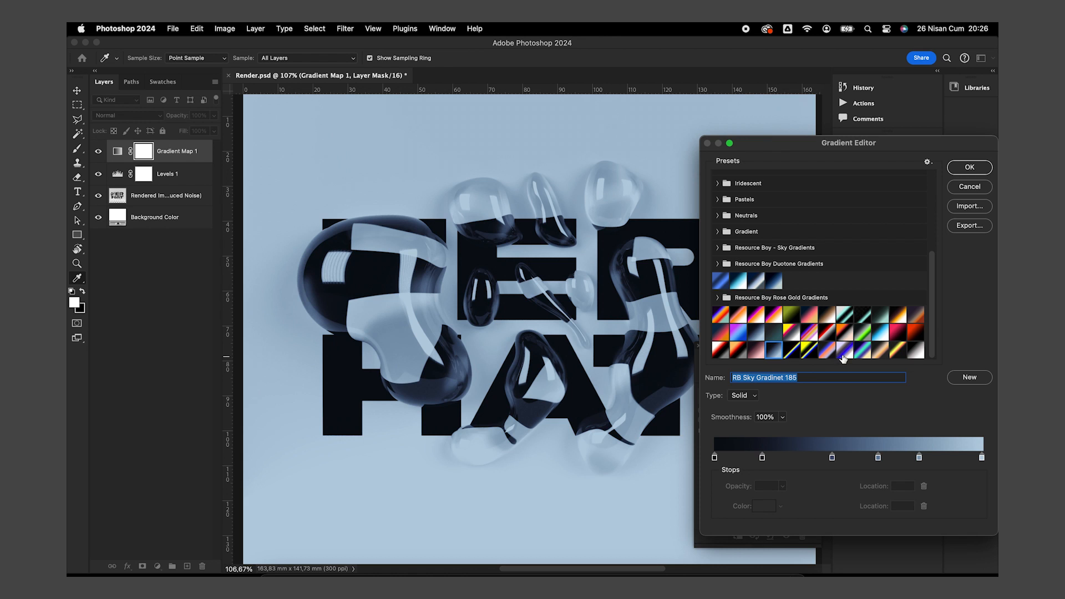
Step: Compare other presets, keep RB Sky Gradinet 185 for the gradient map, and set that layer's blend mode to Hard Light
left_click(843, 355)
left_click(813, 356)
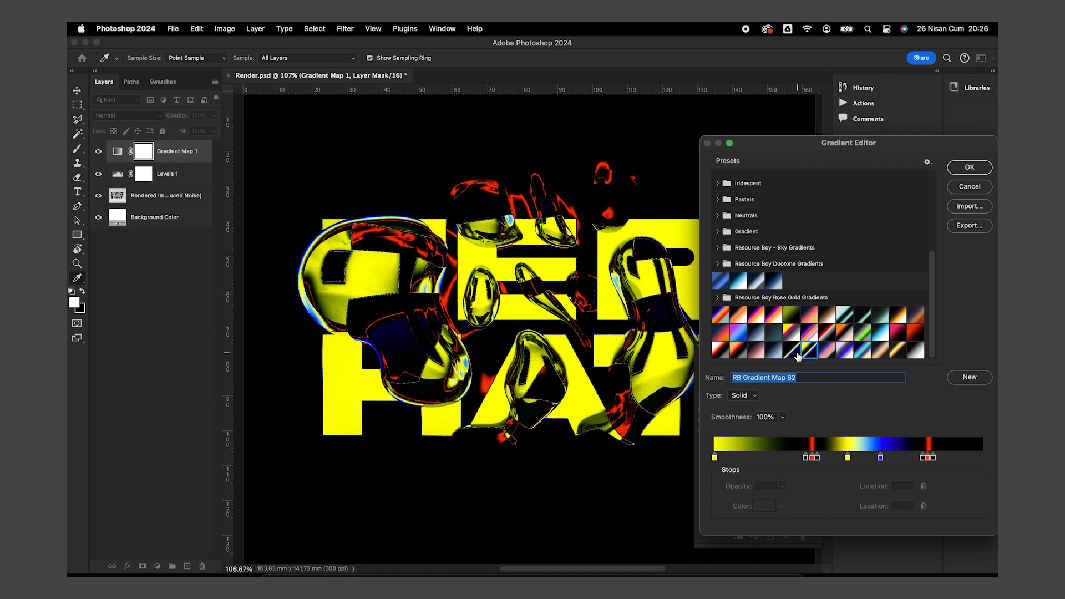
left_click(797, 355)
left_click(779, 352)
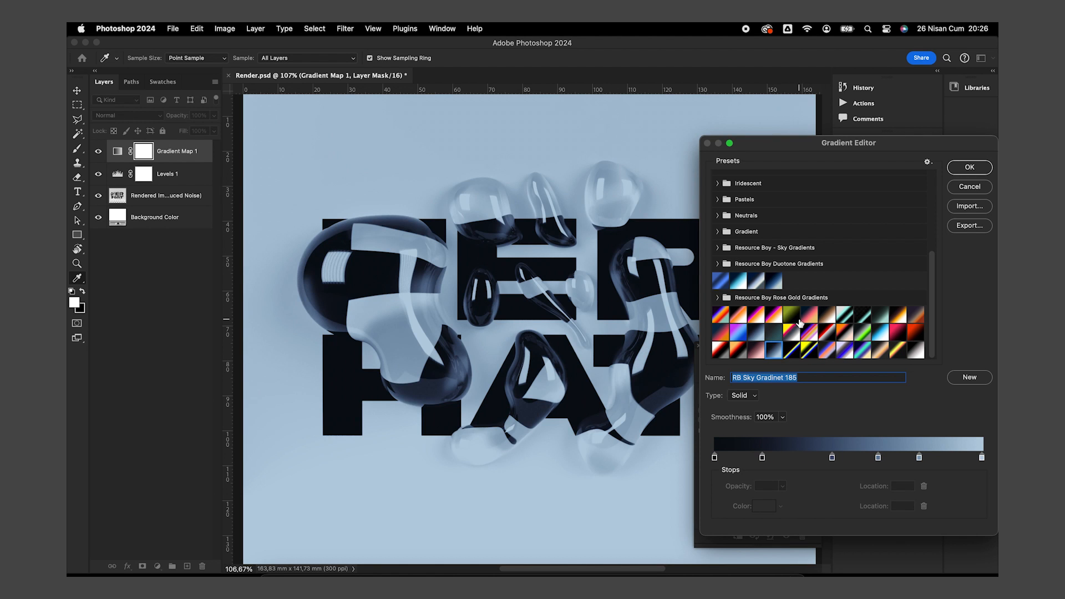
left_click(970, 169)
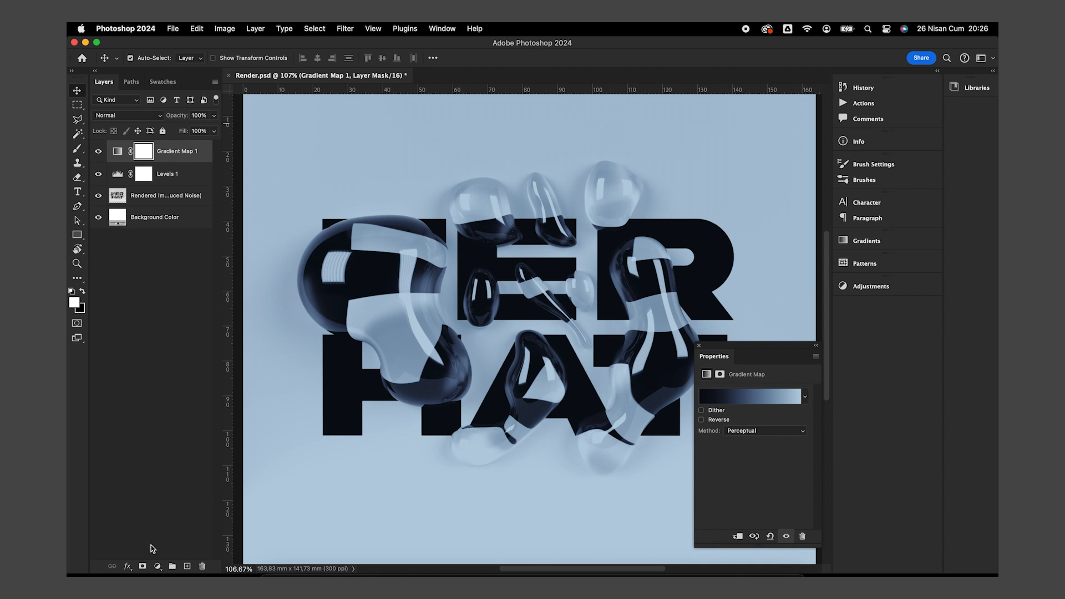
left_click(121, 115)
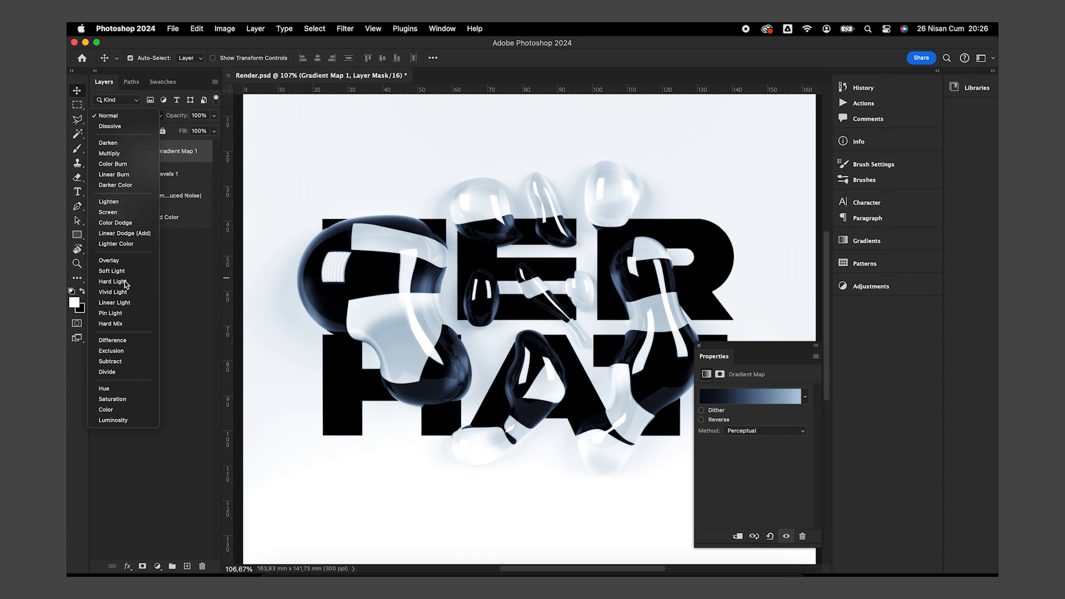
key("Escape")
Step: Duplicate the rendered image layer to the top of the layer stack and set the copy's blend mode to Soft Light
left_click(165, 200)
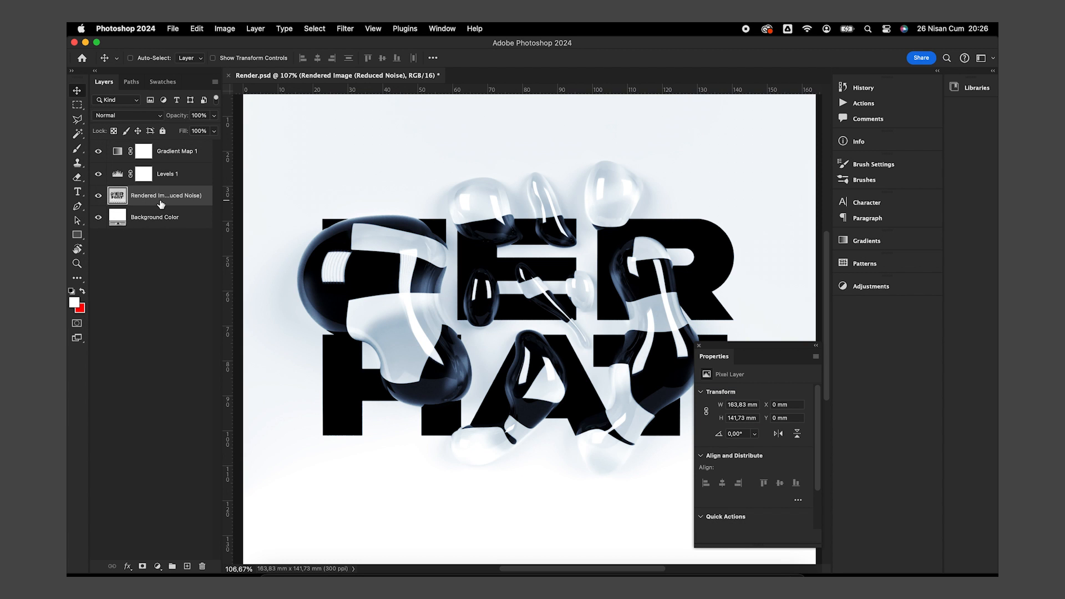
left_click_drag(160, 204, 157, 138, "alt")
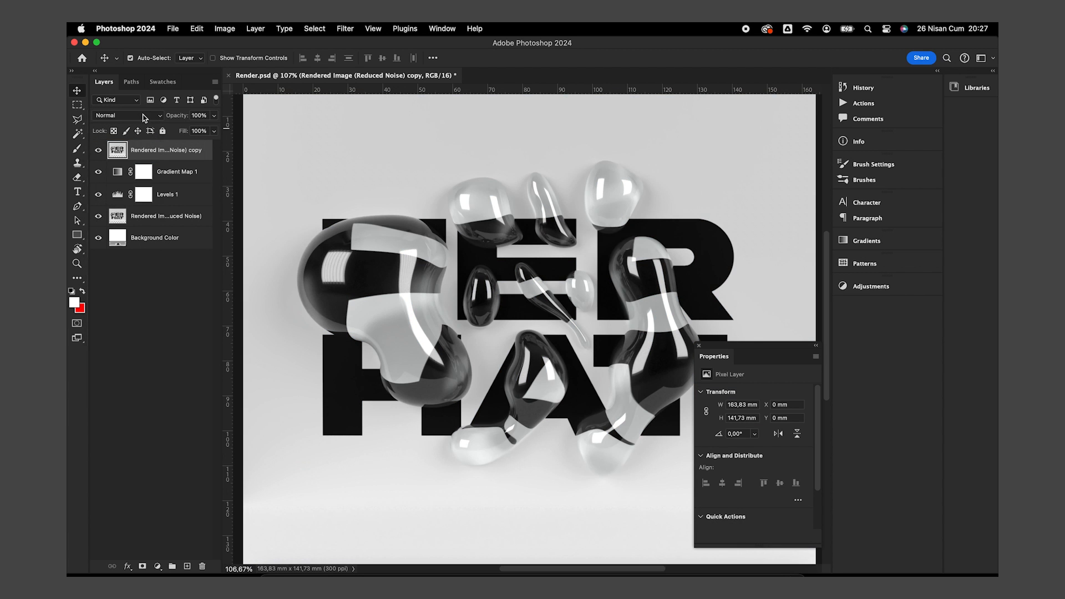
left_click(143, 117)
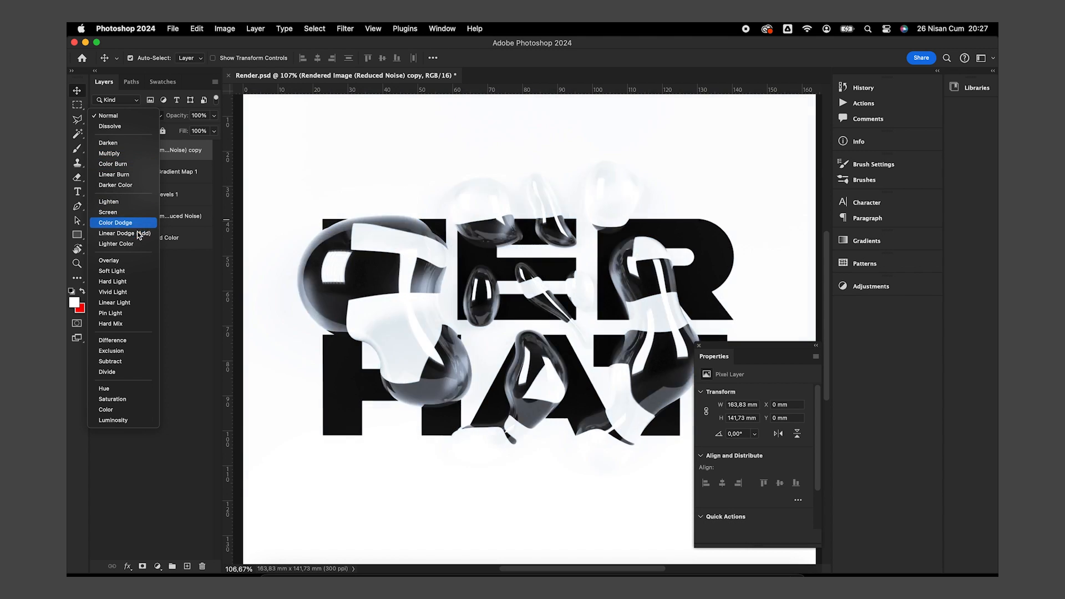
left_click(135, 273)
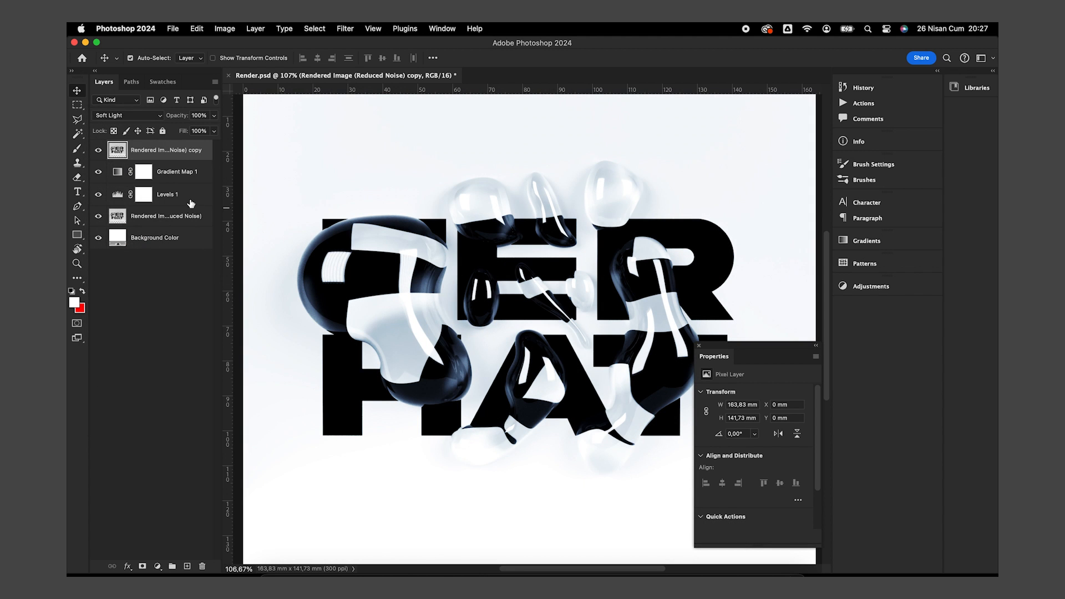
Step: Lower the opacity of the Levels 1 layer to 74% and of the Gradient Map 1 layer to 76%
left_click(189, 201)
left_click(213, 115)
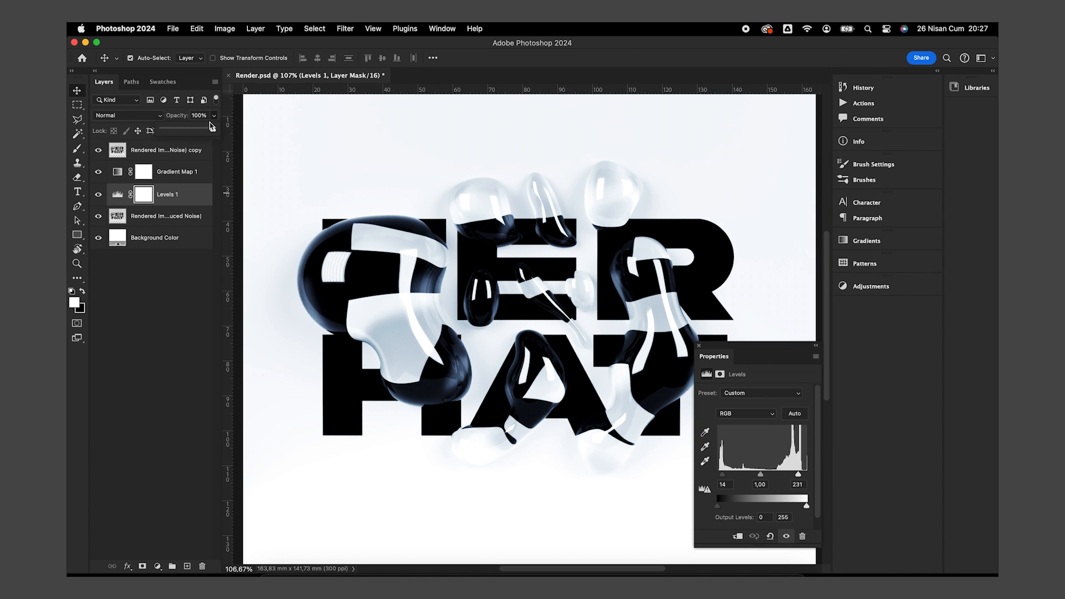
left_click_drag(215, 128, 201, 131)
left_click(195, 171)
left_click(193, 192)
left_click(209, 116)
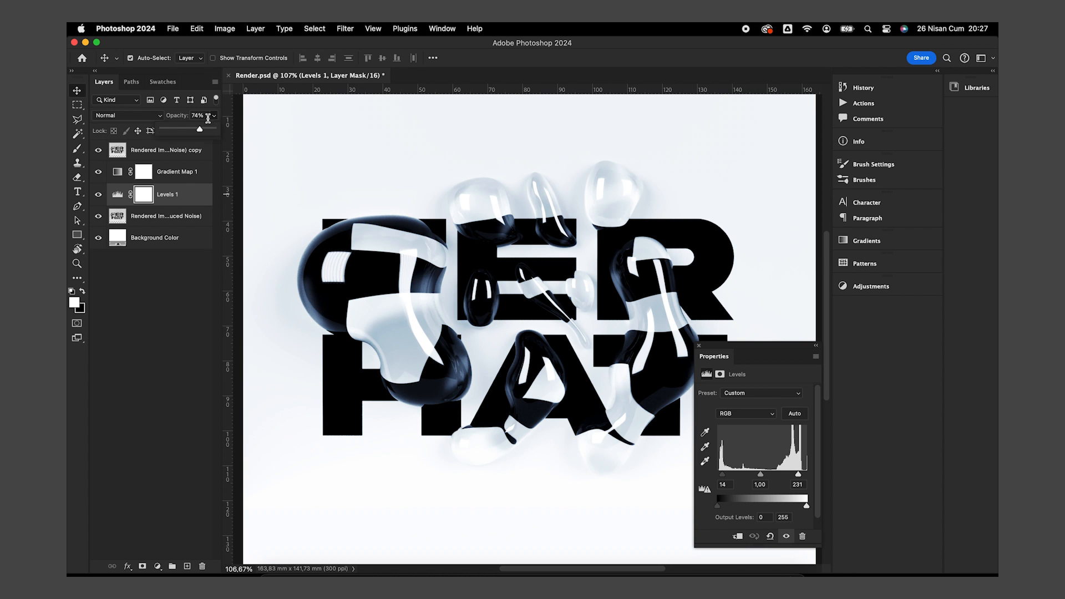
left_click(190, 178)
left_click(213, 115)
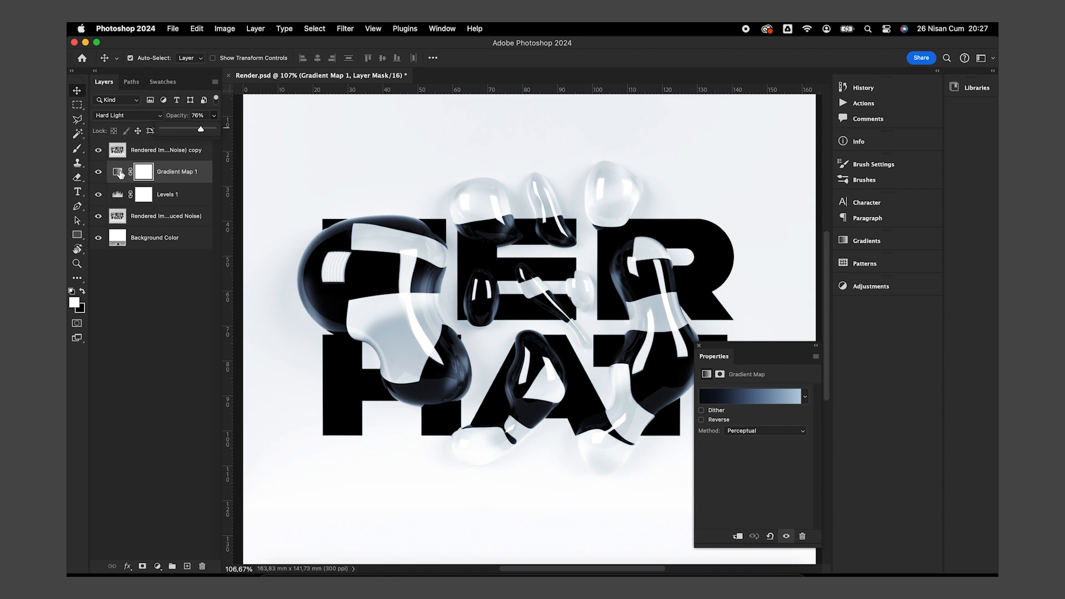
Step: Reopen the Gradient Map 1 gradient for editing and try other presets on it, including RB Gradient Map 59 and RB Gradient Map 23
left_click(119, 173)
left_click(742, 402)
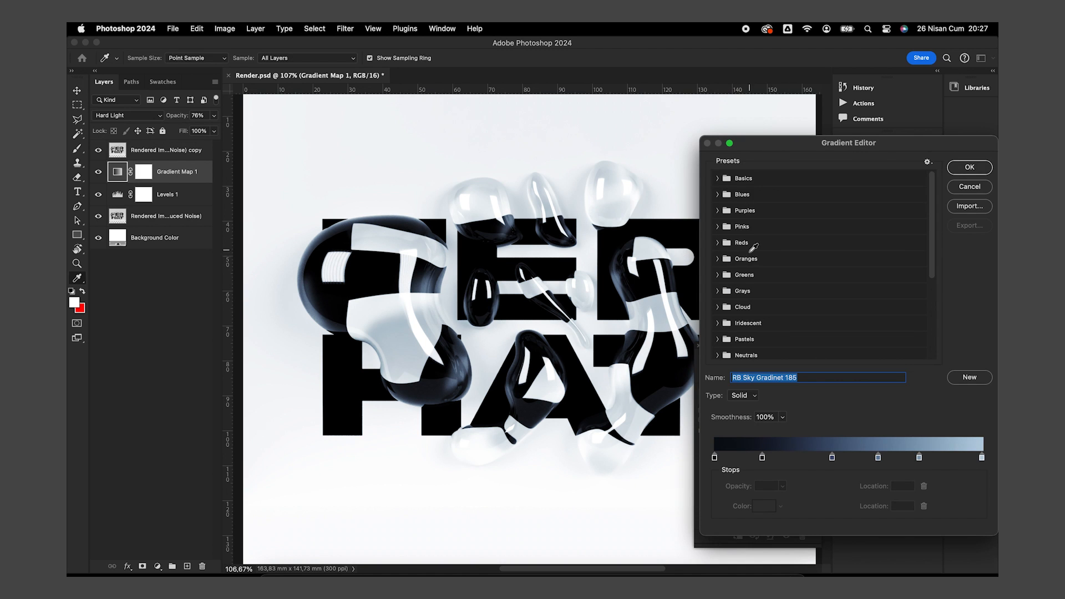
scroll(755, 247, "down", 5)
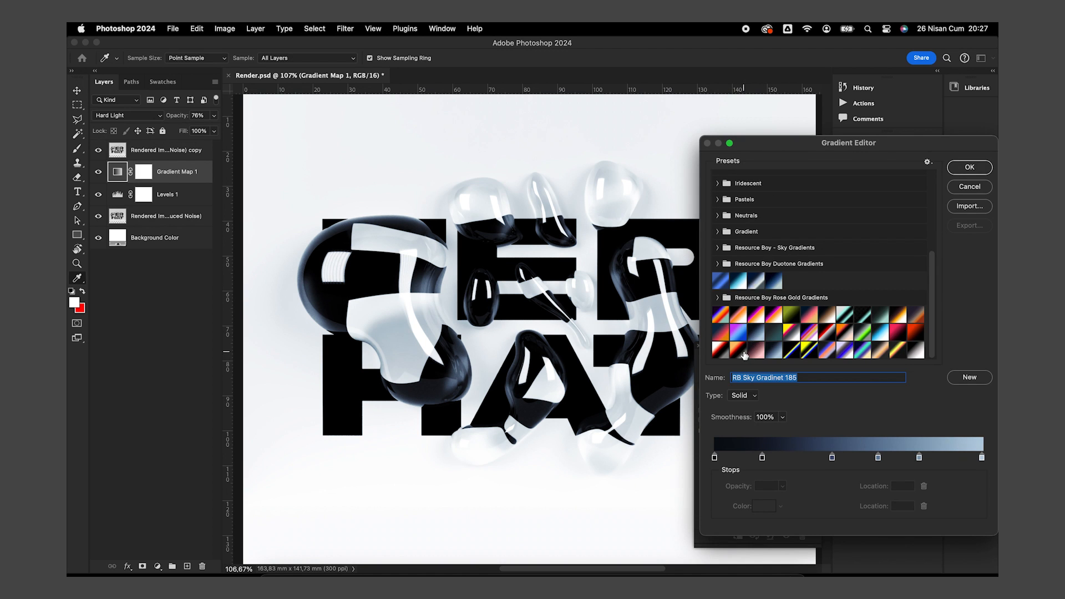
left_click(758, 353)
left_click(776, 352)
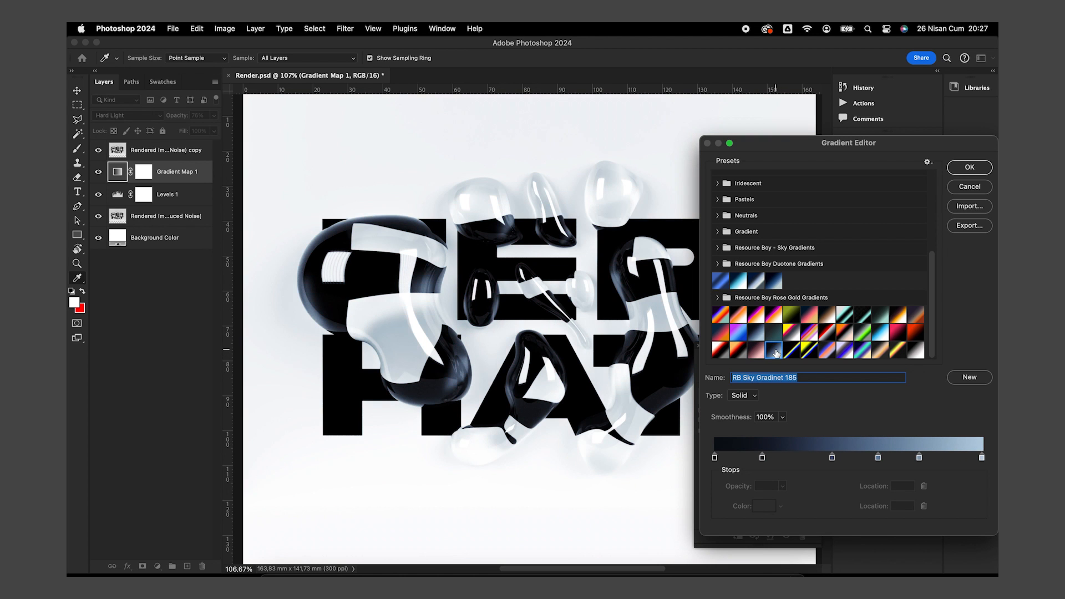
left_click(724, 319)
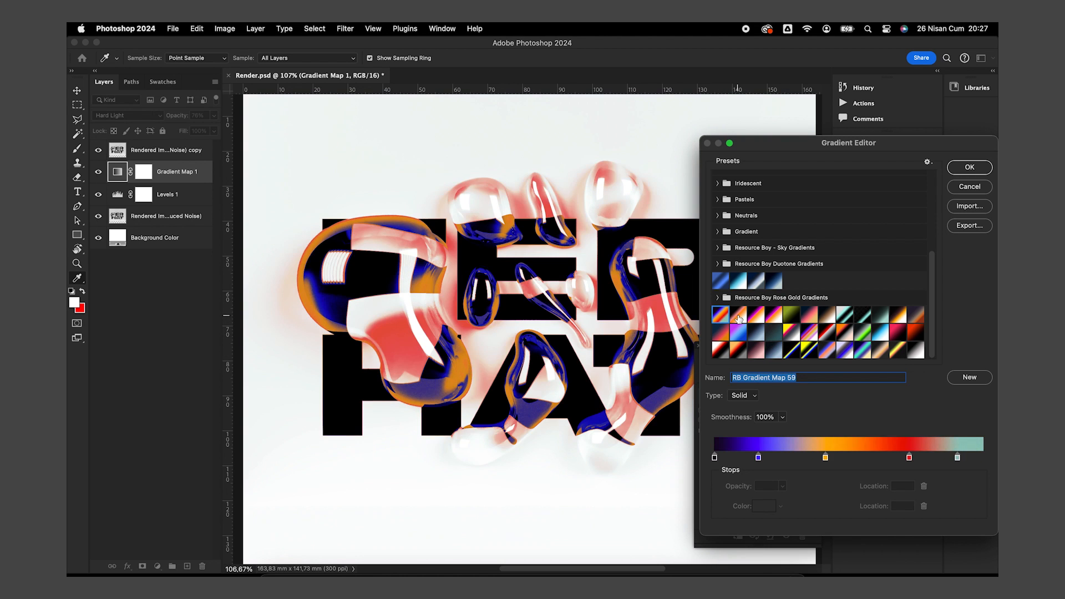
left_click(739, 318)
left_click(809, 319)
left_click(845, 316)
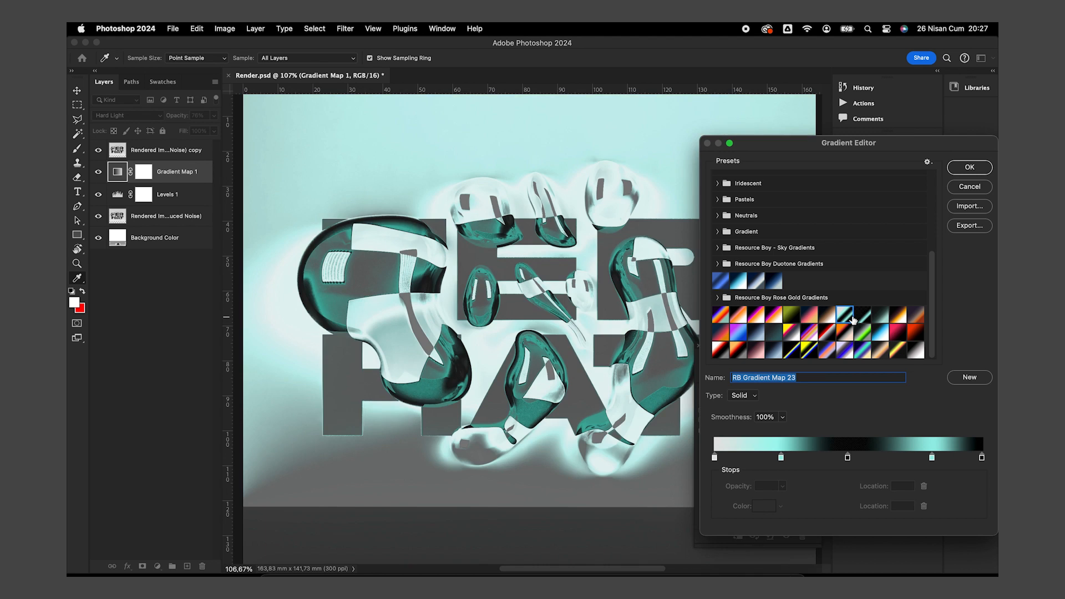
Step: Try presets such as RB Gradient Map 49 and RB Gradient Map 82, then reapply RB Sky Gradinet 185 to the gradient map
left_click(861, 317)
left_click(857, 352)
left_click(849, 352)
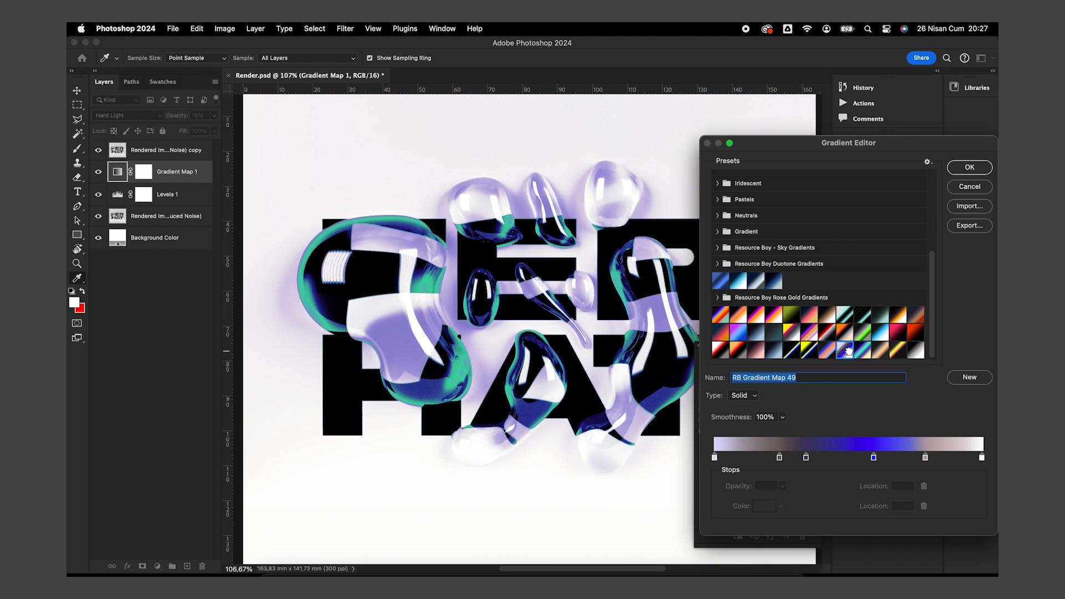
left_click(860, 351)
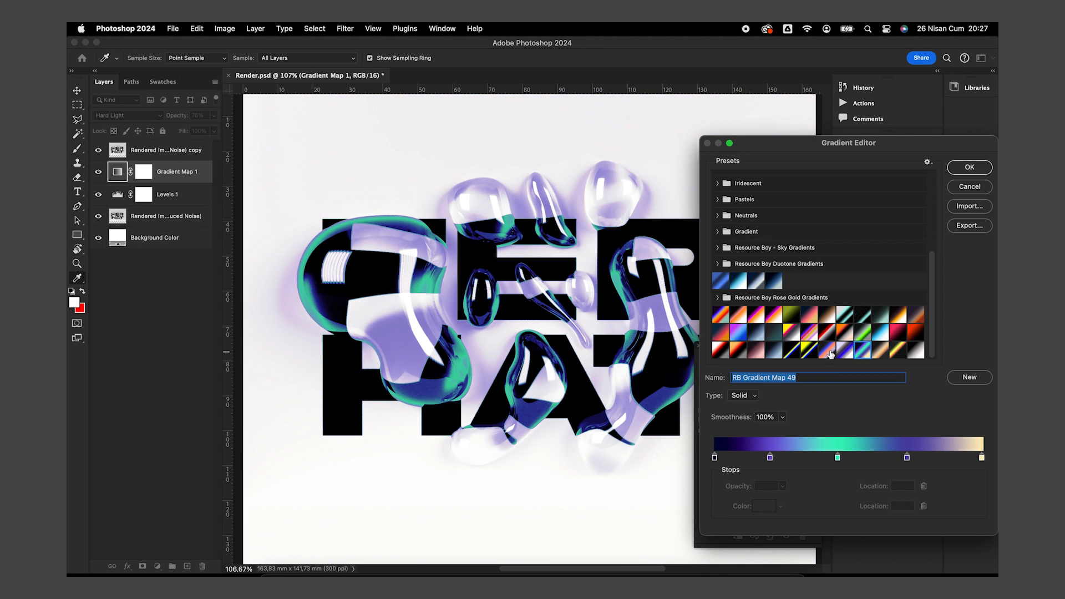
left_click(828, 352)
left_click(811, 352)
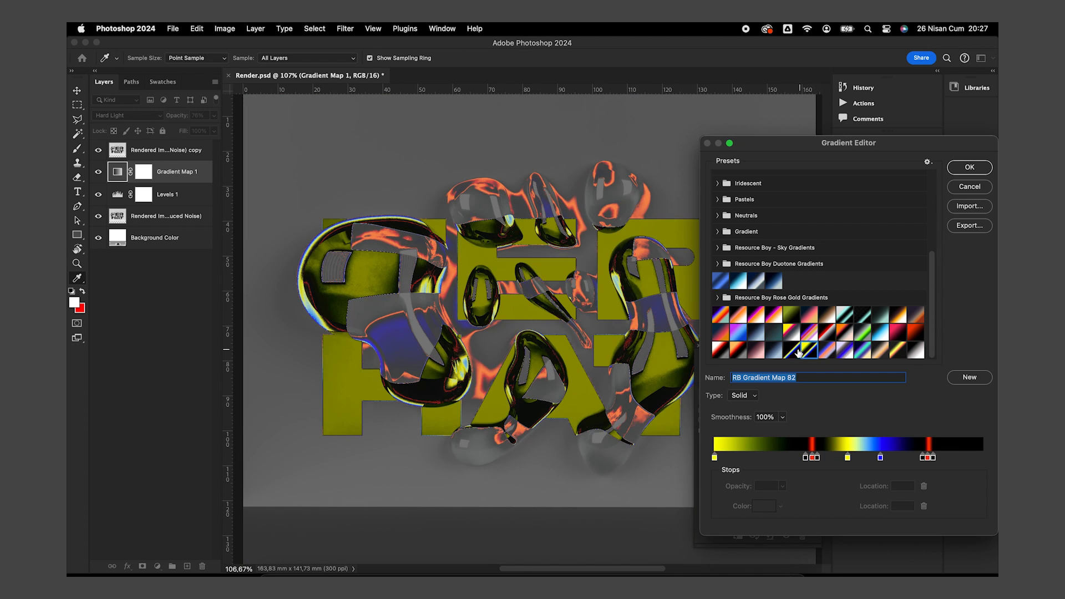
left_click(795, 352)
left_click(773, 351)
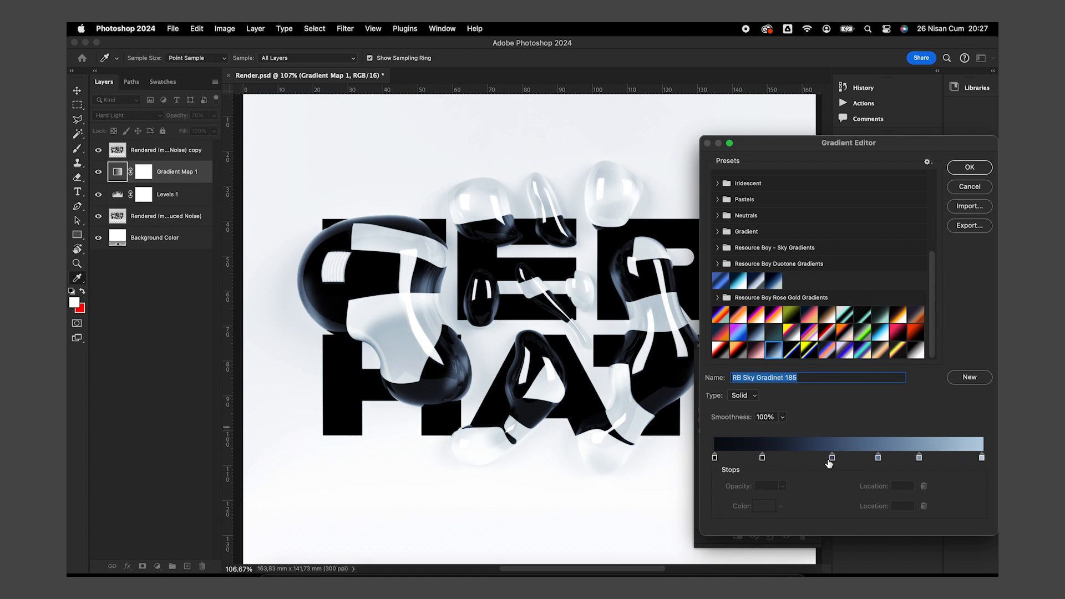
left_click(969, 167)
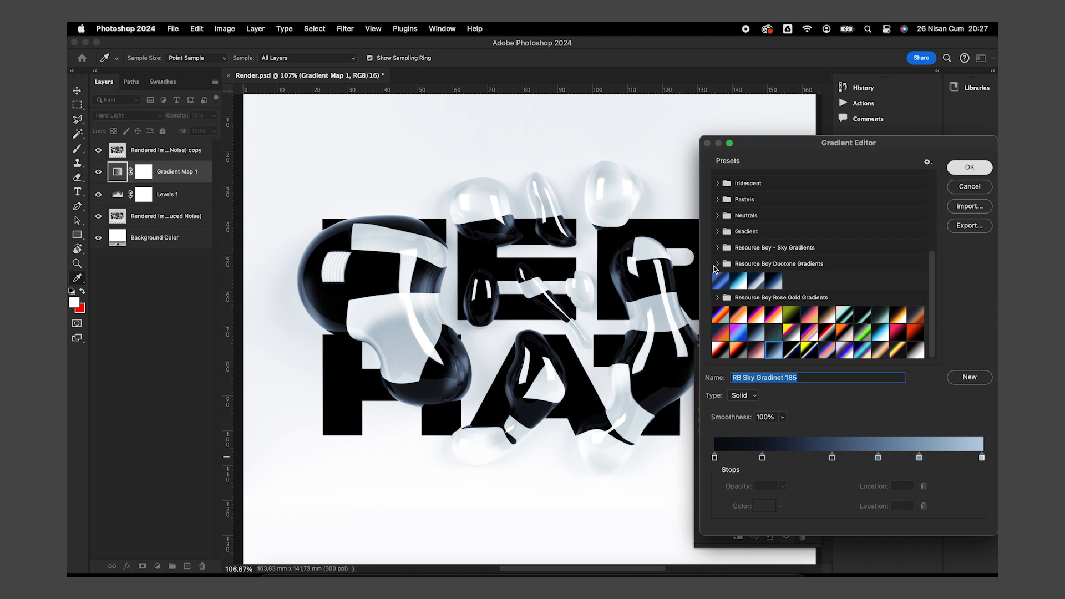
scroll(648, 332, "up", 5, "alt")
left_click_drag(405, 291, 631, 308)
left_click_drag(428, 223, 398, 241)
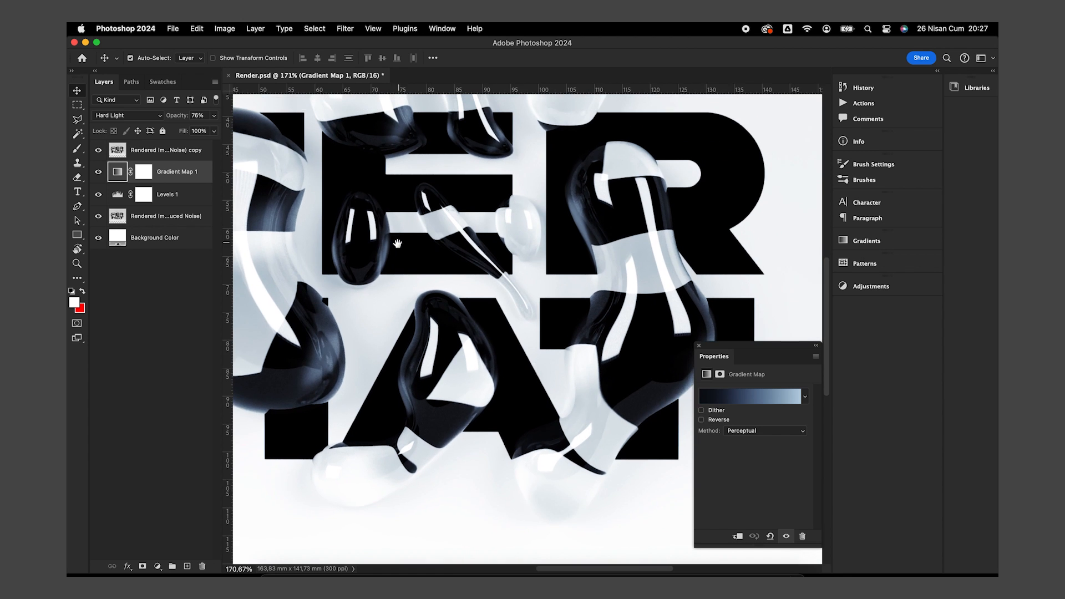
scroll(456, 274, "down", 3, "alt")
scroll(438, 276, "up", 3, "alt")
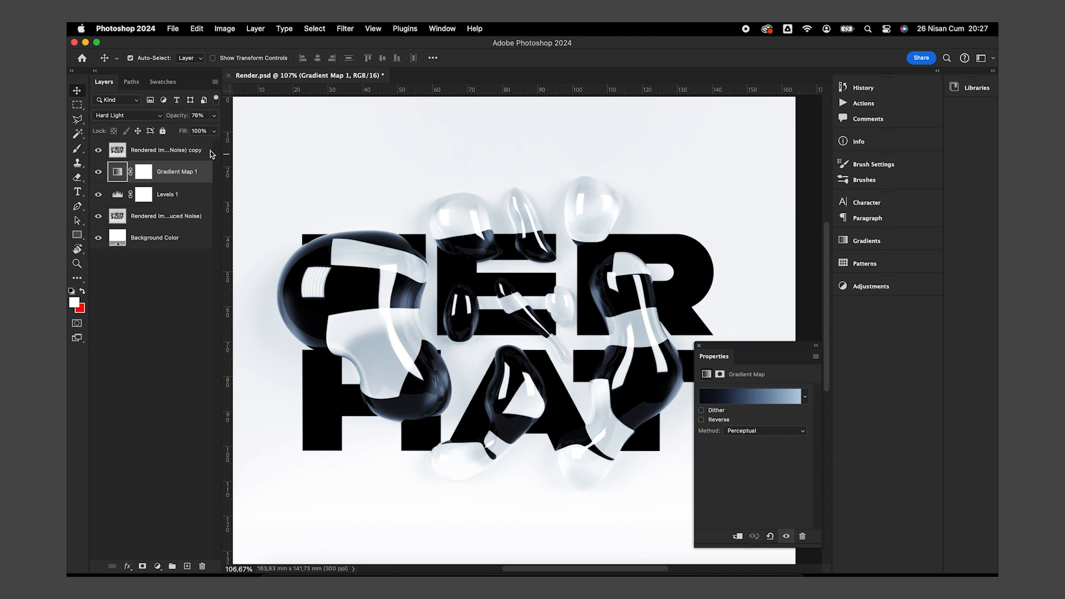
Step: Add a Curves adjustment layer above the rendered image copy and, after trying Linear Contrast (RGB), apply the Medium Contrast (RGB) preset
left_click(198, 151)
left_click(157, 566)
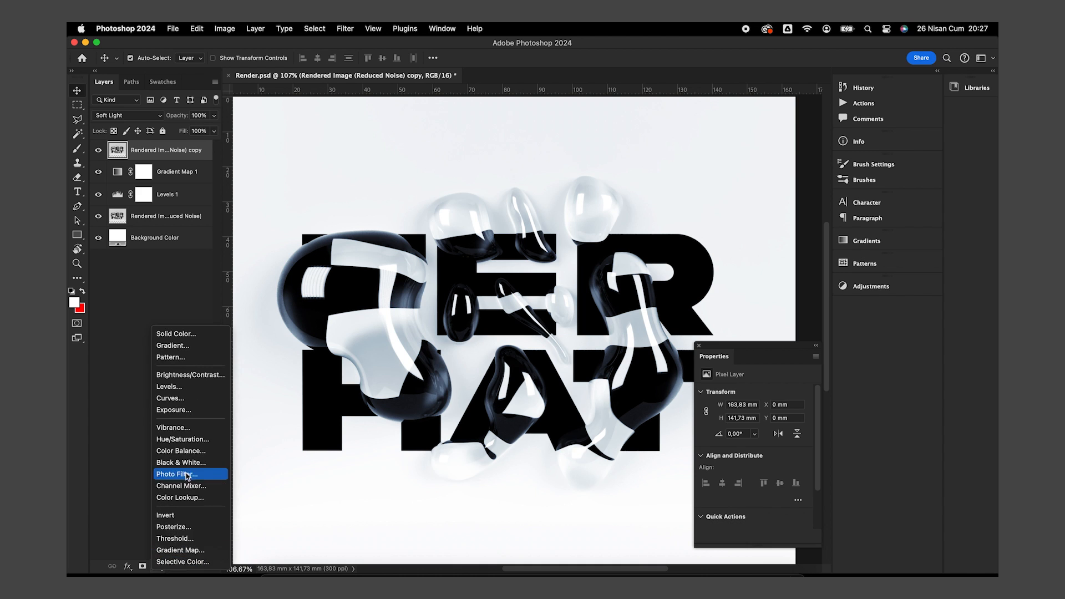
left_click(217, 398)
left_click(760, 394)
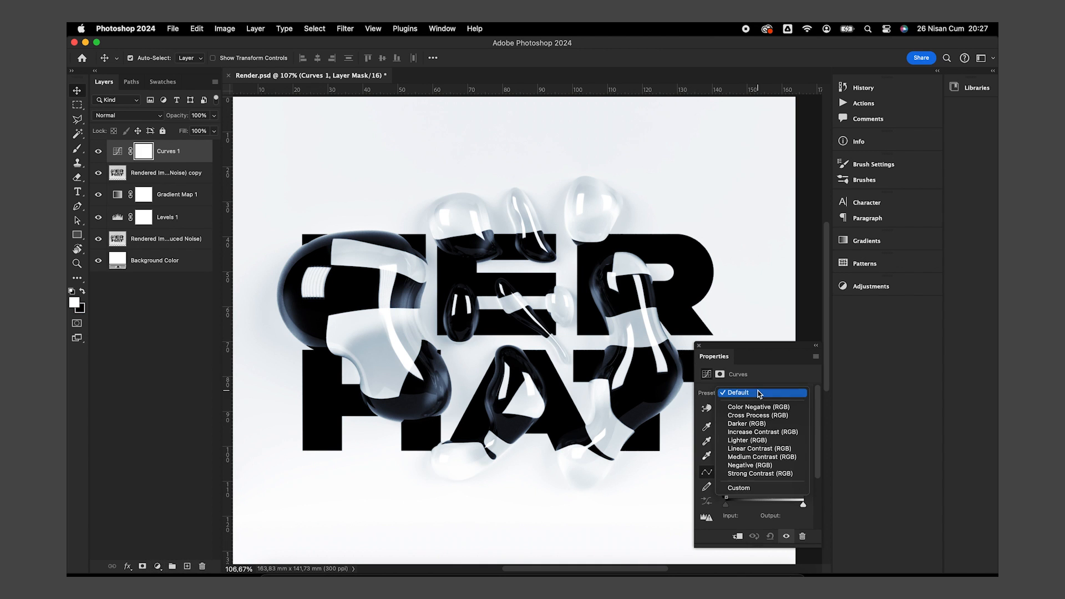
left_click(761, 449)
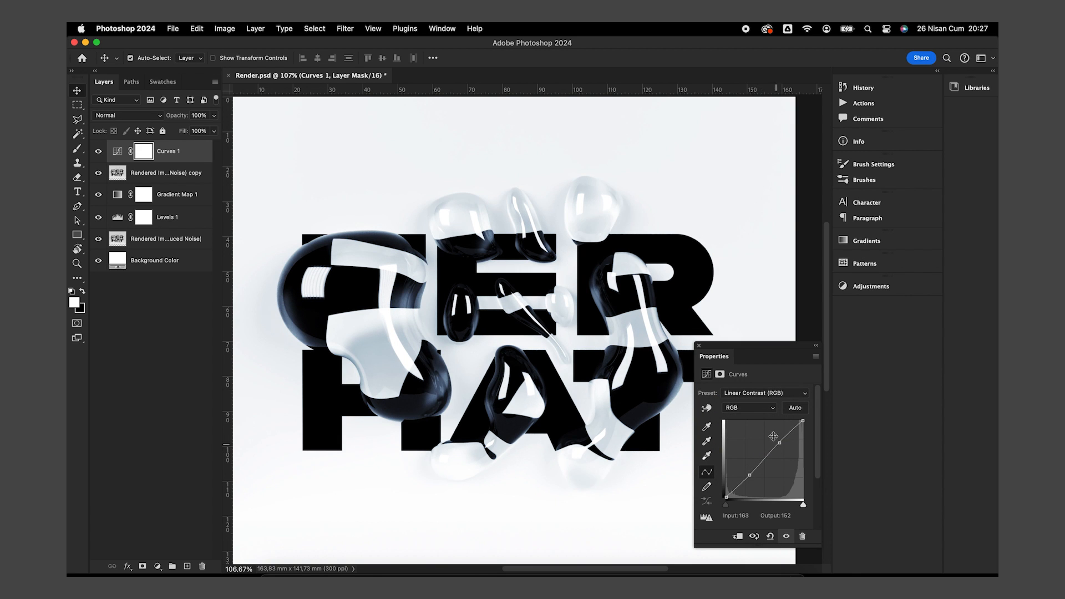
left_click(765, 394)
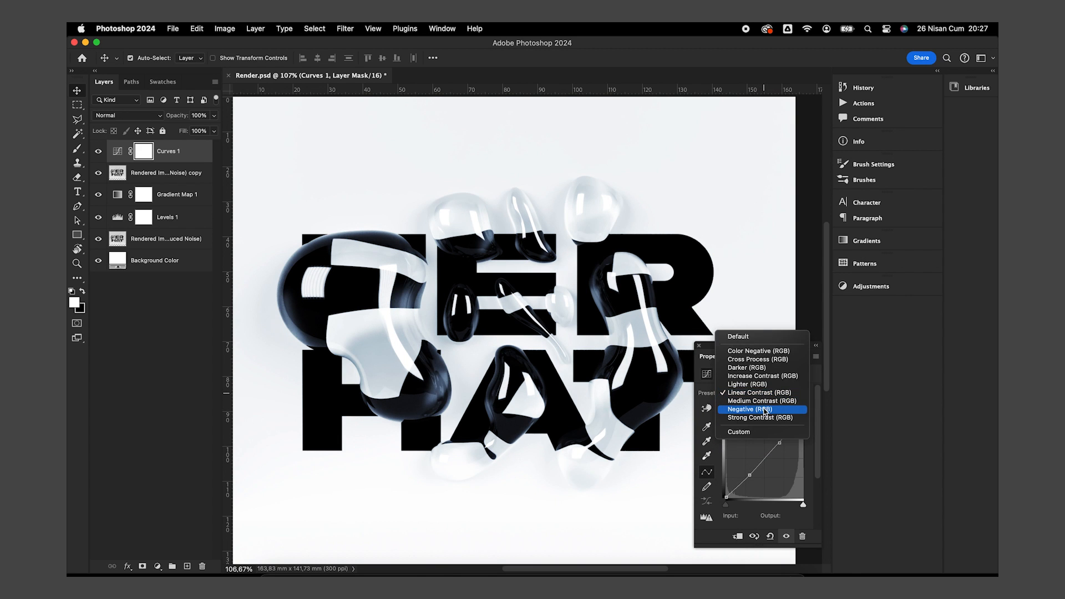
left_click(765, 401)
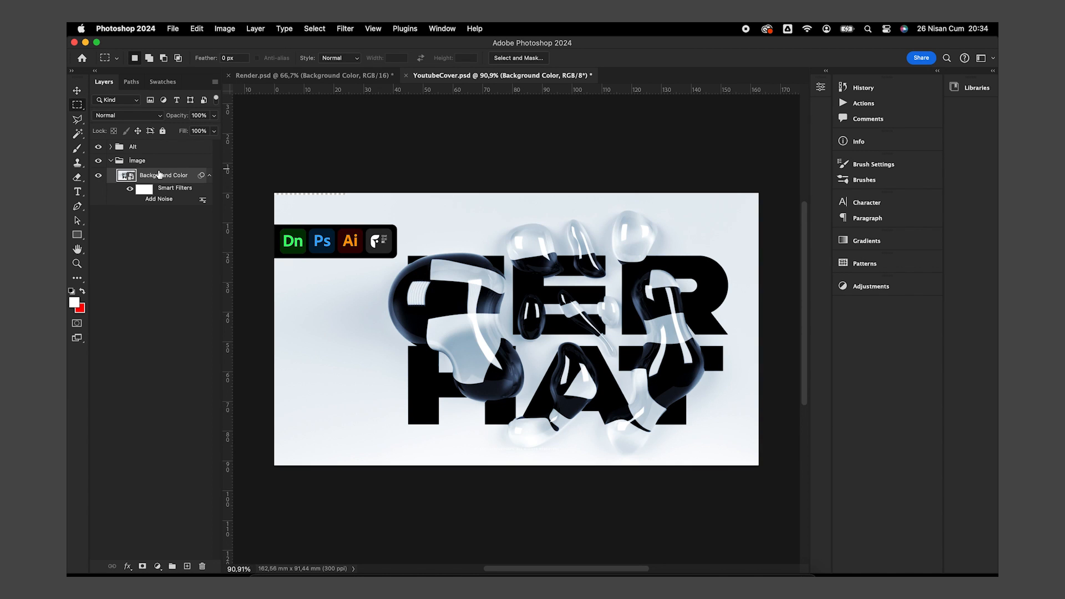
Step: In YoutubeCover.psd, add a Gradient Map adjustment layer above the Background Color layer and reverse its gradient
left_click(158, 566)
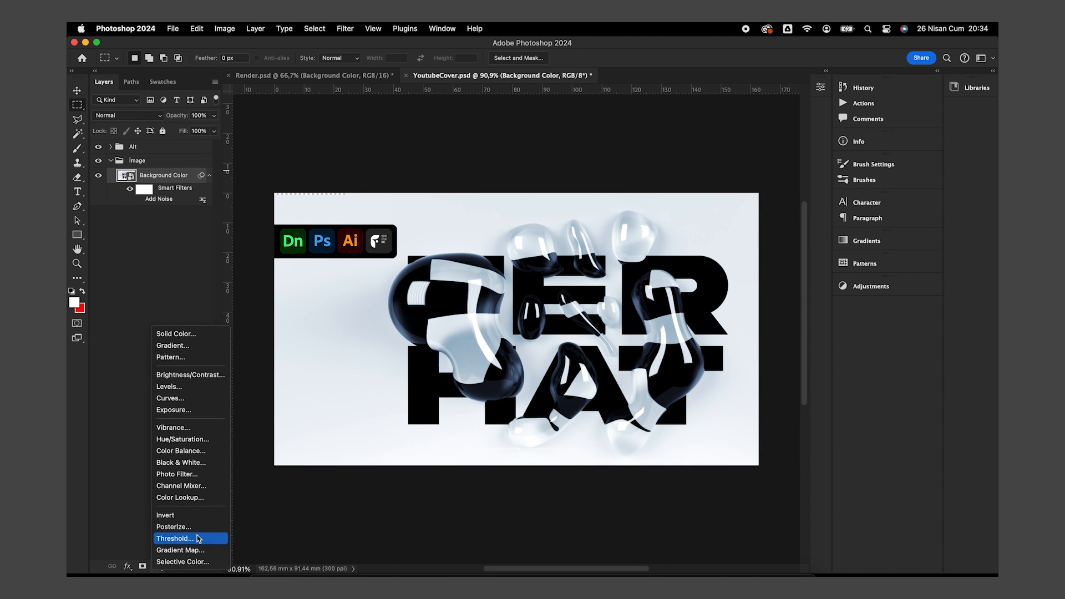
key("Return")
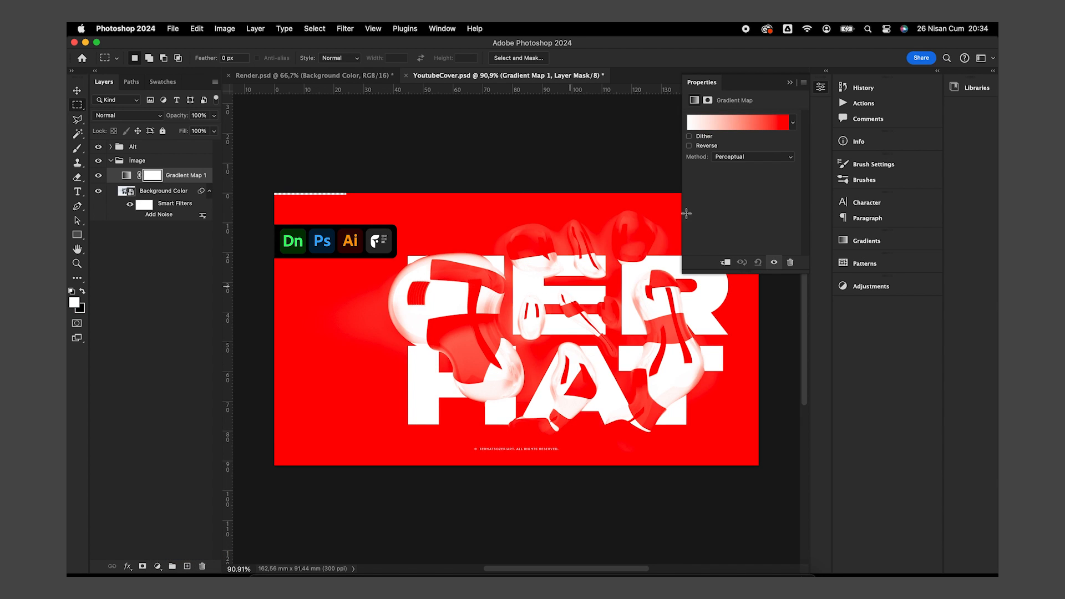
left_click(704, 146)
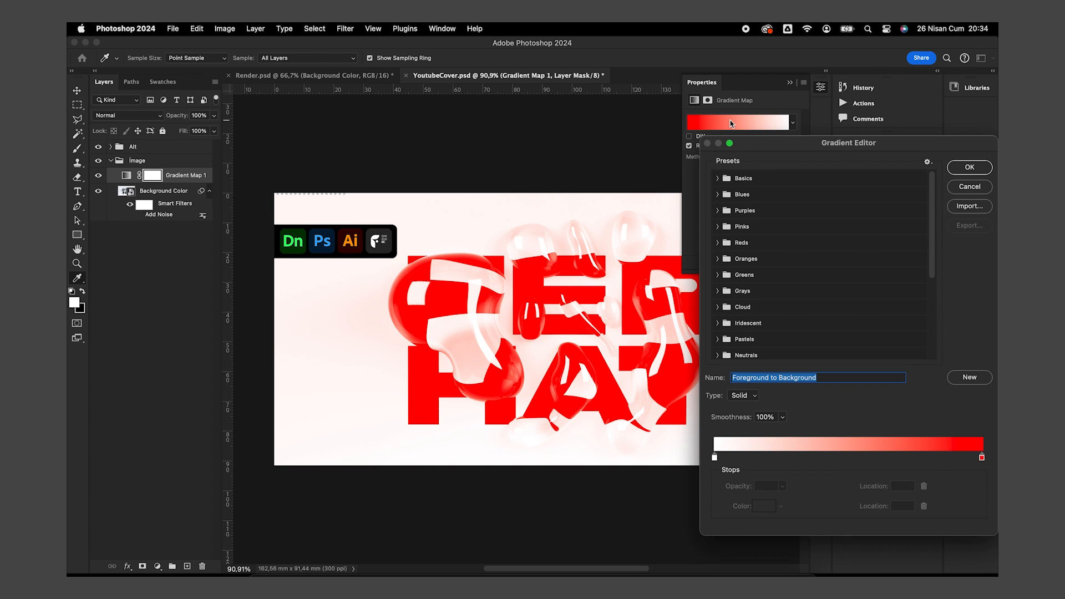
Step: Compare presets for the cover's reversed gradient map, including RB Gradient Map 103, RB Gradient Map 85 and RB Gradient Map 49
left_click(731, 122)
left_click(827, 354)
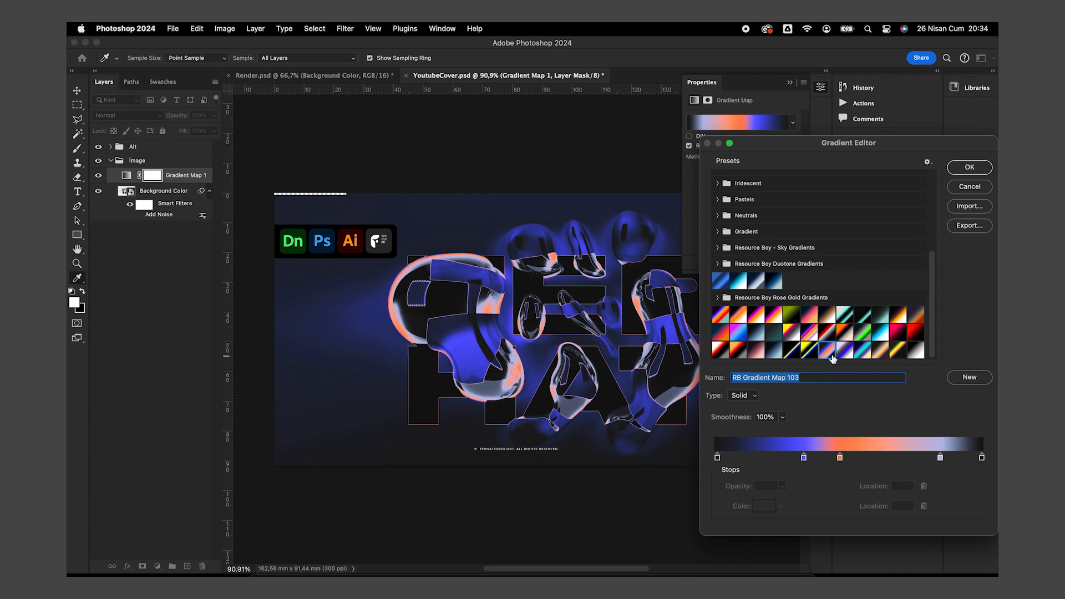
left_click(842, 357)
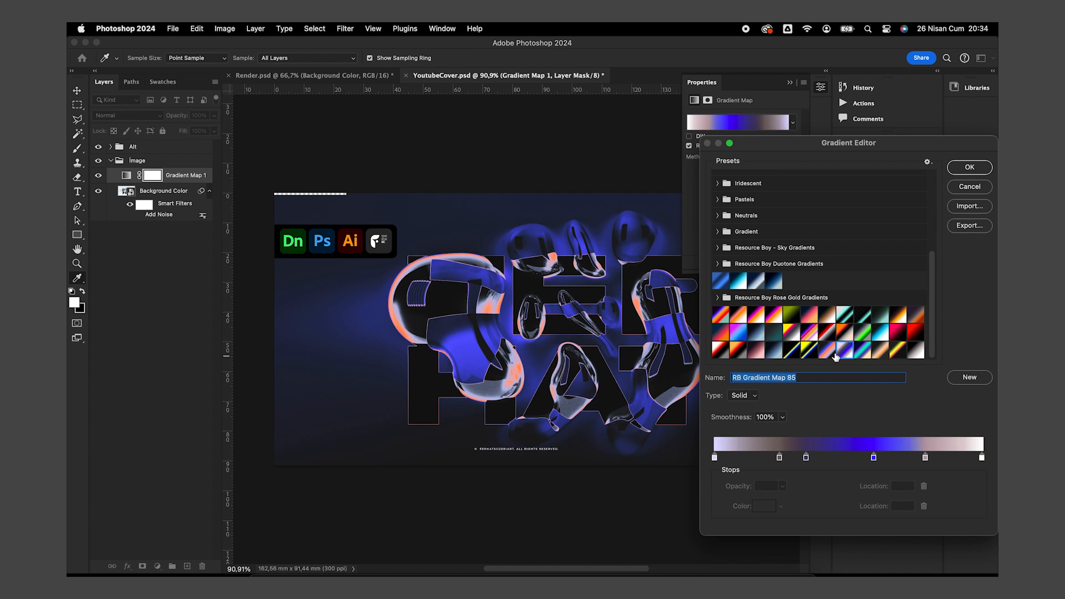
left_click(830, 355)
left_click(863, 351)
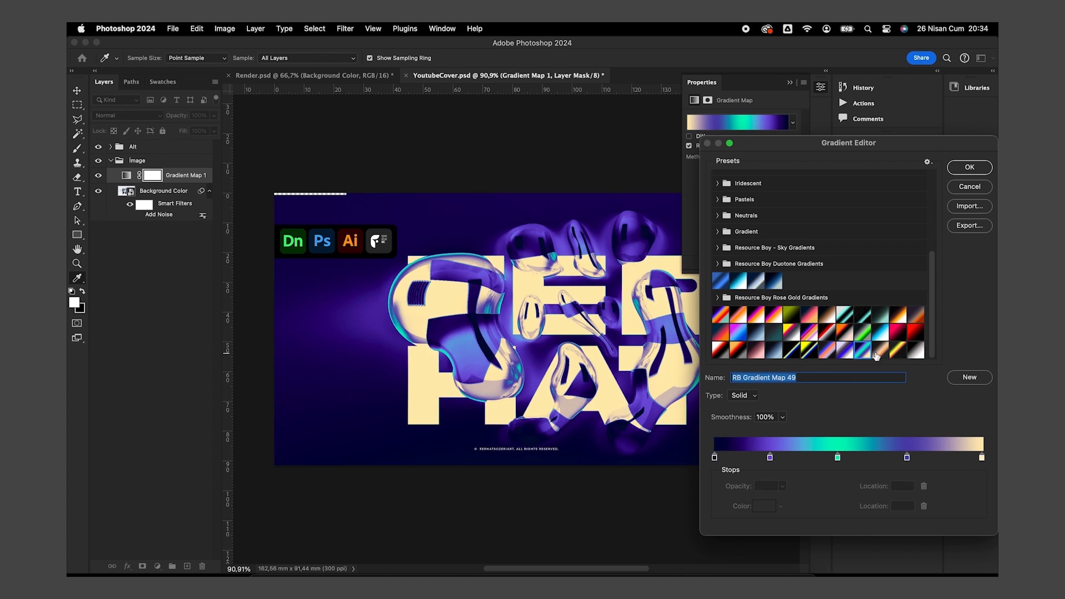
left_click(875, 351)
left_click(858, 355)
left_click(842, 355)
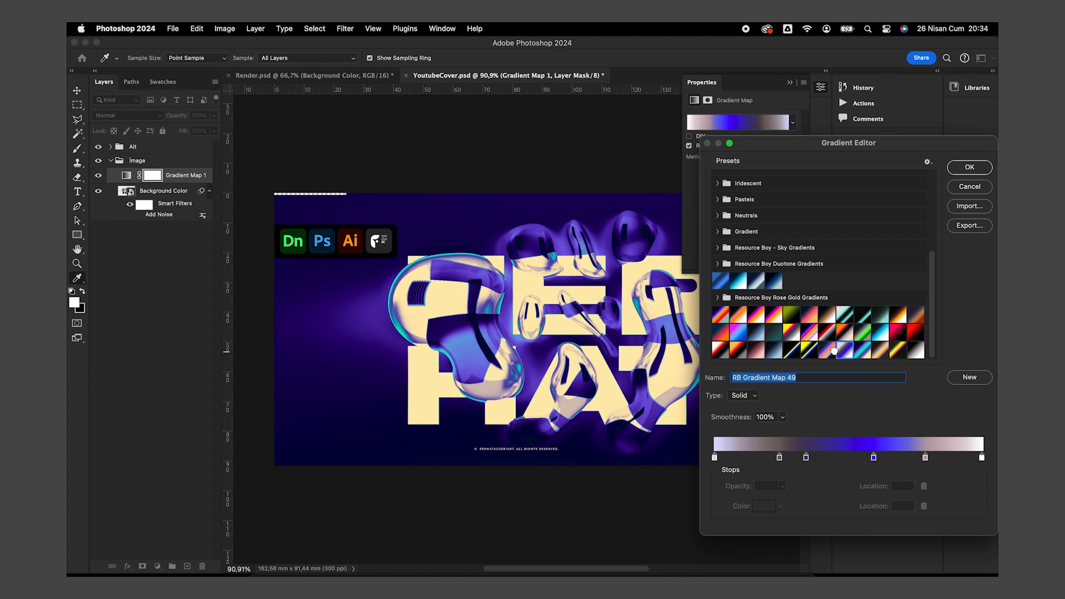
left_click(828, 354)
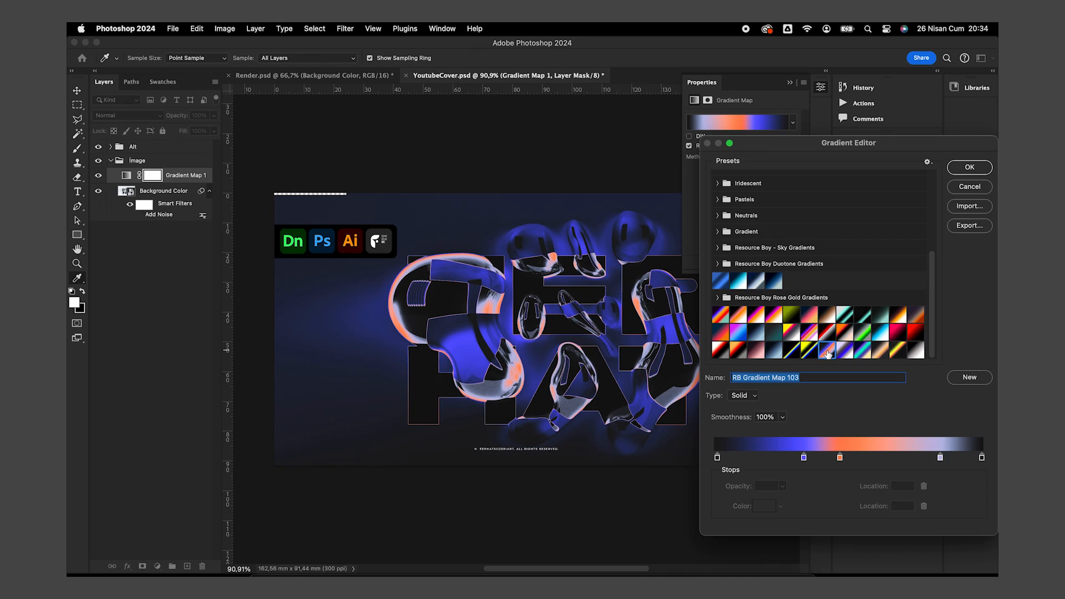
left_click(863, 351)
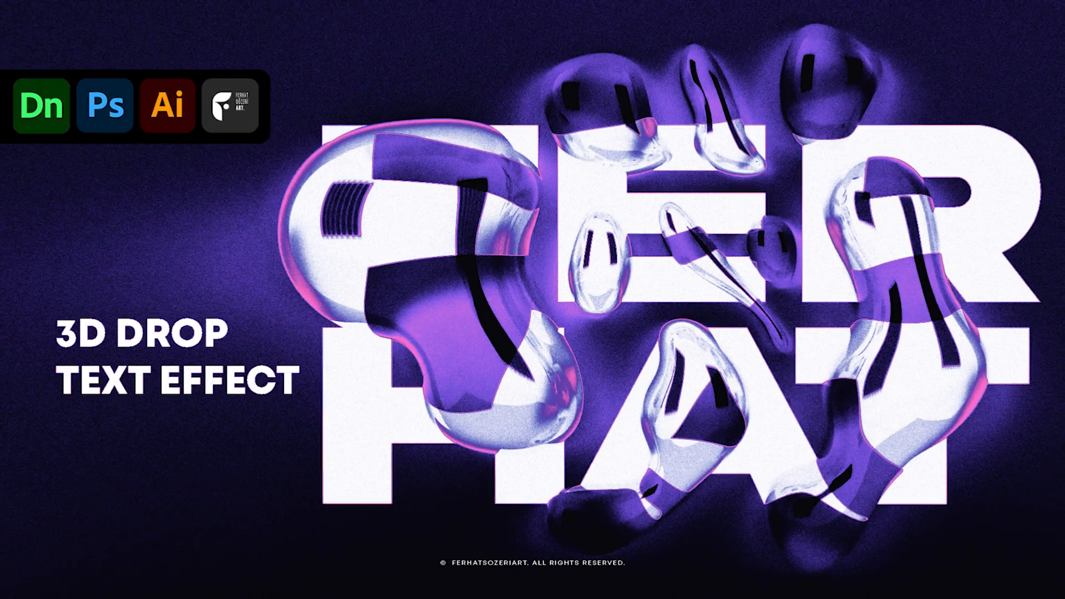